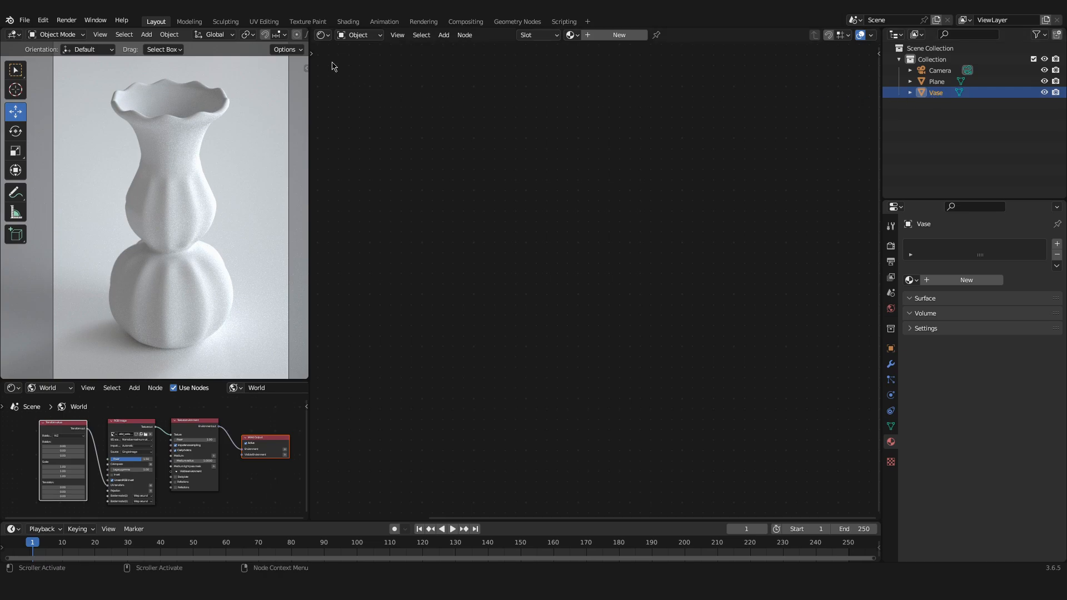
Keep the area as the object shader node editor and create a new material for the Vase
click(324, 35)
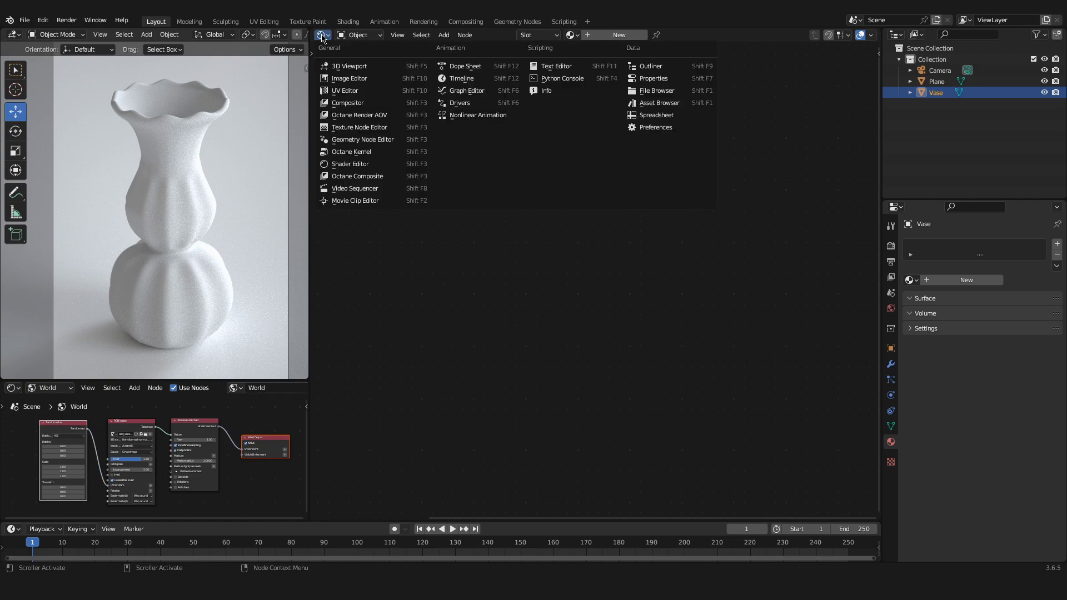
click(376, 163)
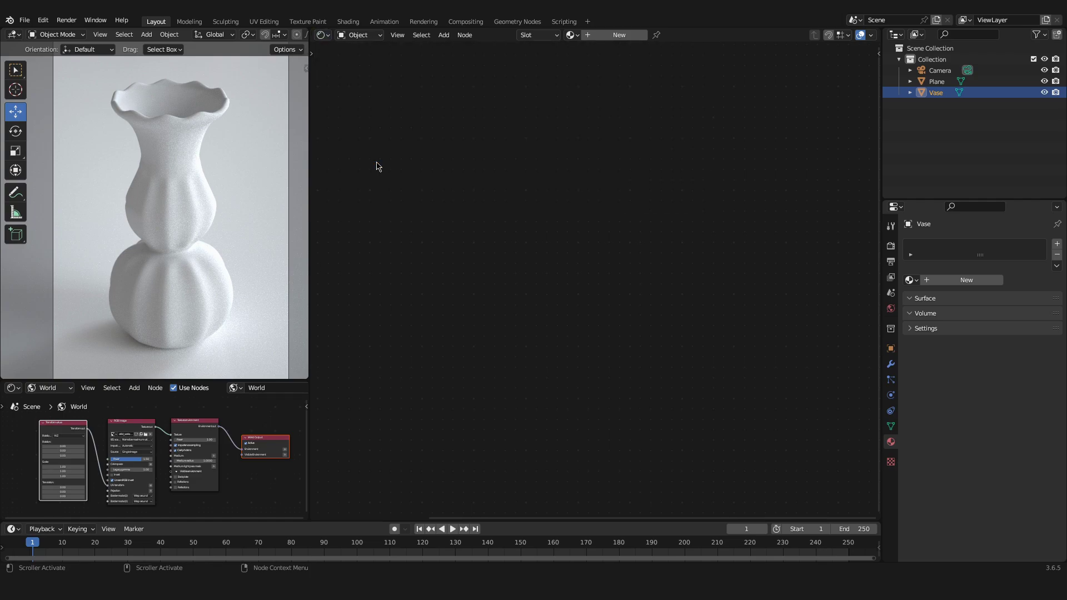
click(359, 35)
click(362, 47)
click(606, 38)
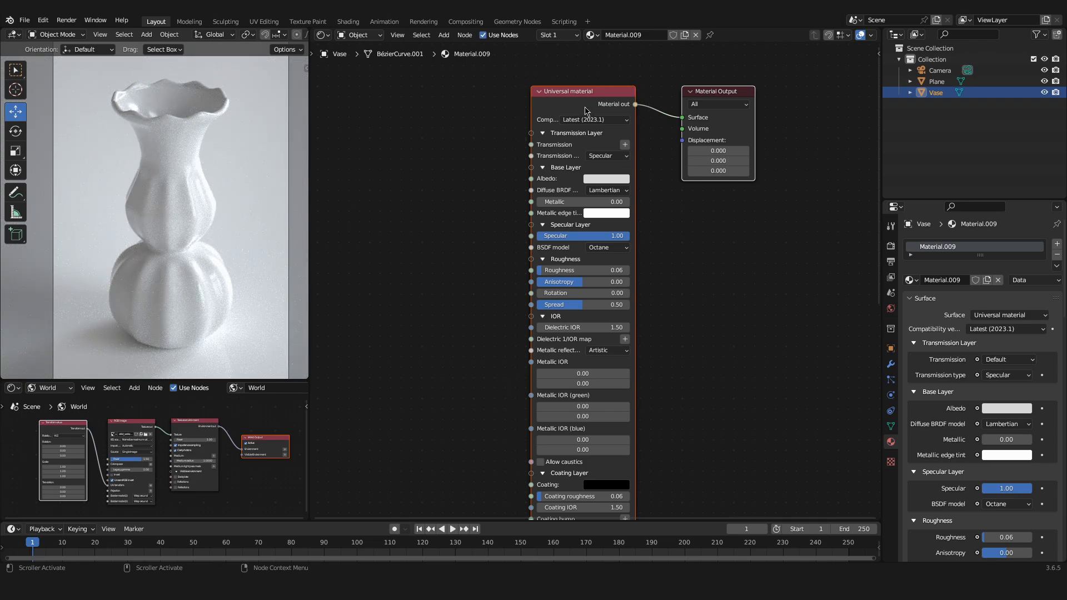
Replace the default Universal material node with a Specular material node
click(583, 109)
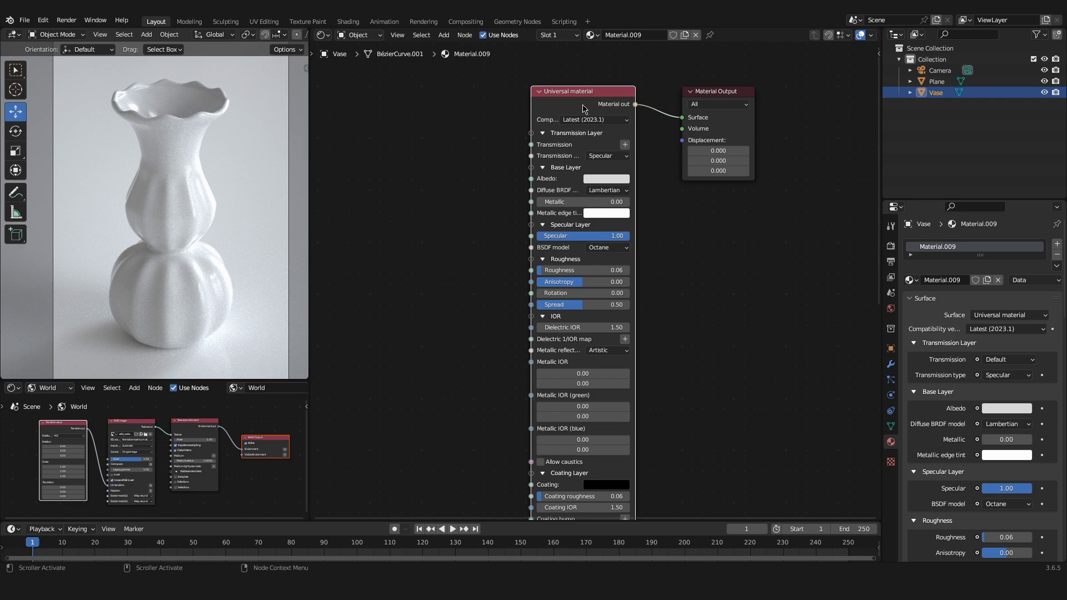
key(Delete)
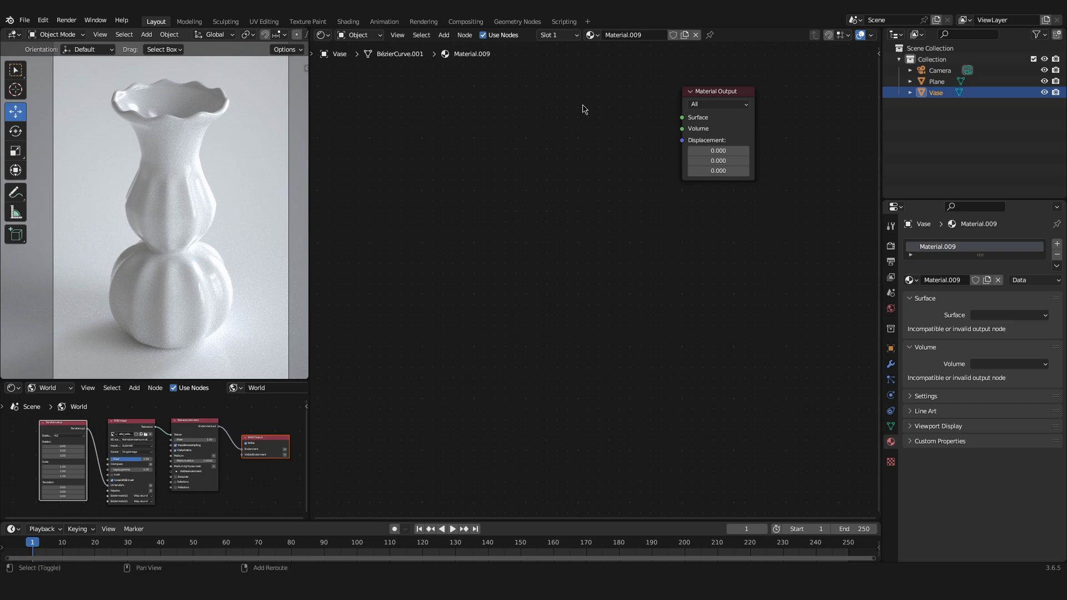
key(shift+a)
click(516, 105)
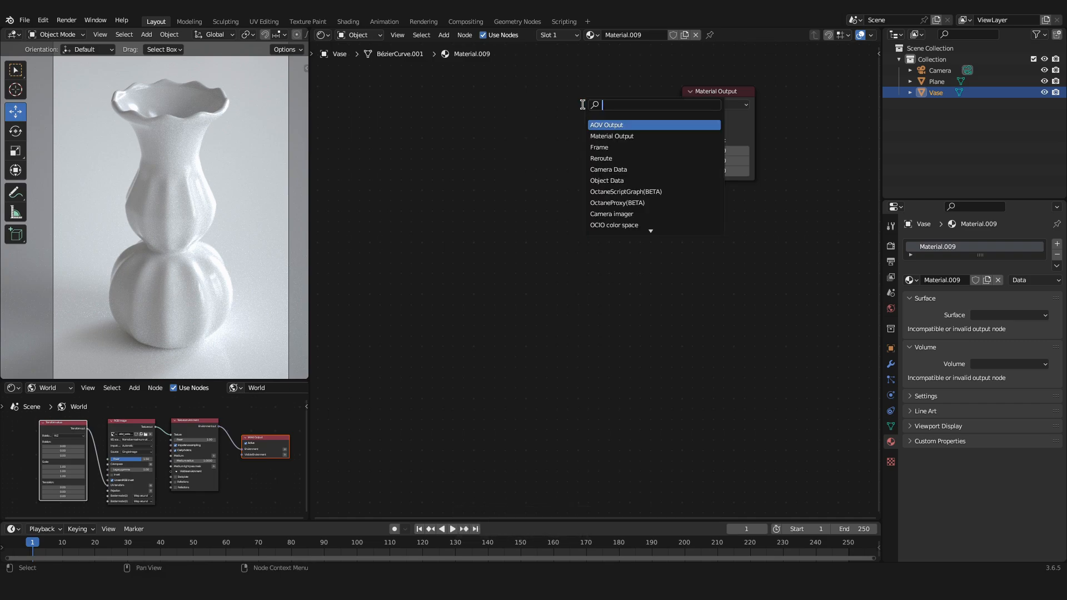
text(secu)
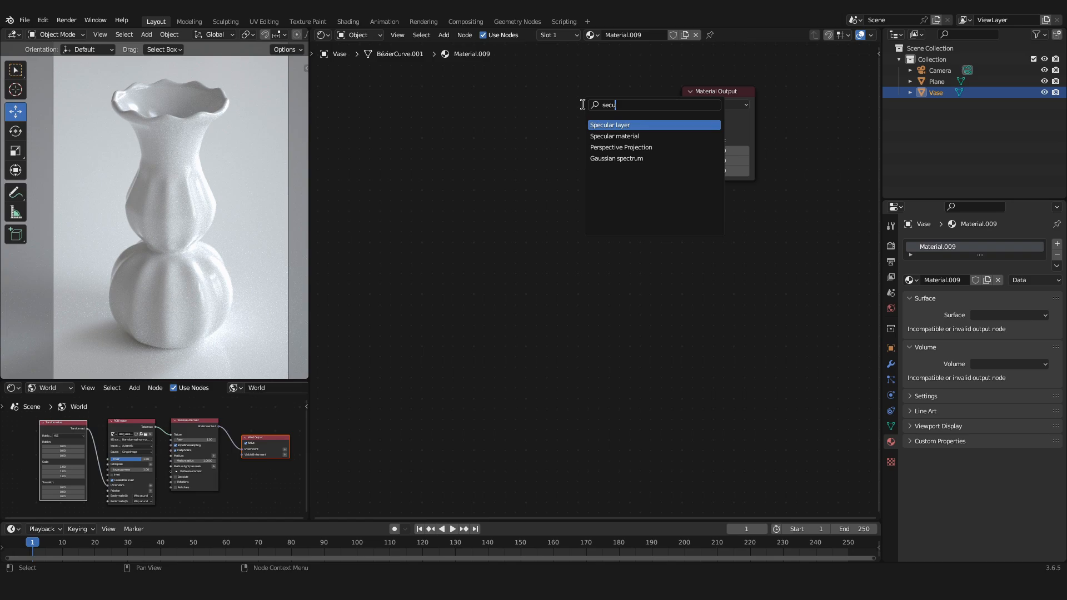
click(634, 136)
click(551, 90)
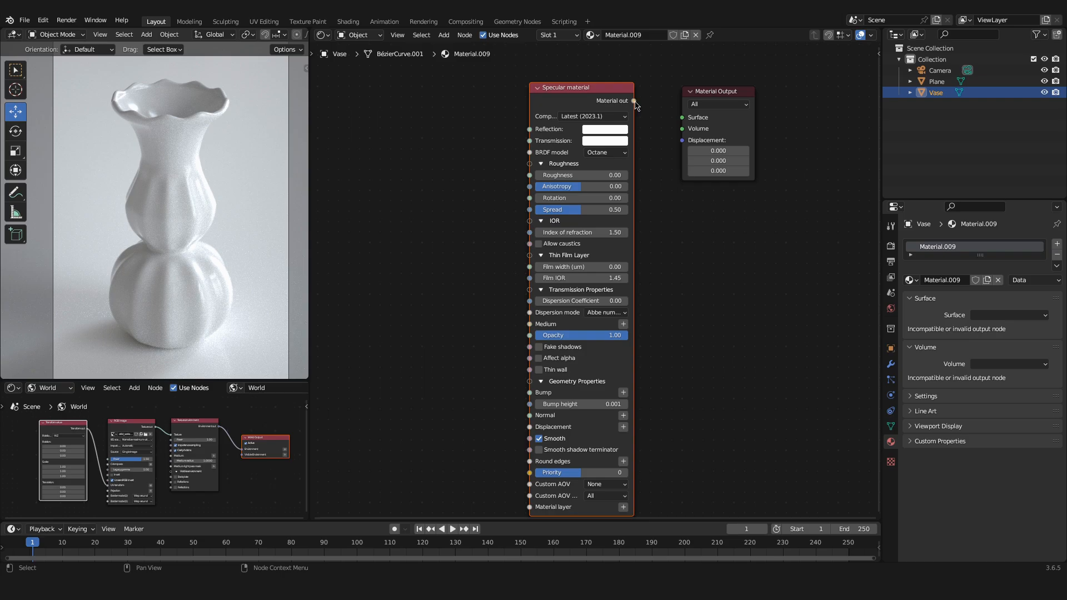
Wire the Specular material's Material out into the Material Output surface so the vase renders as clear glass
drag(633, 100, 681, 117)
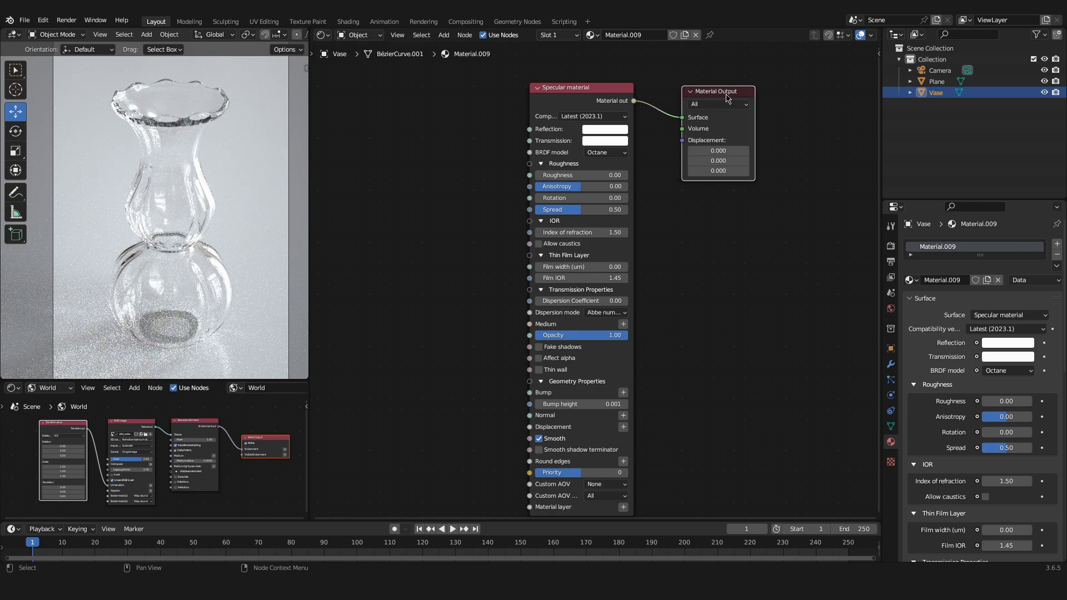
drag(727, 92, 722, 89)
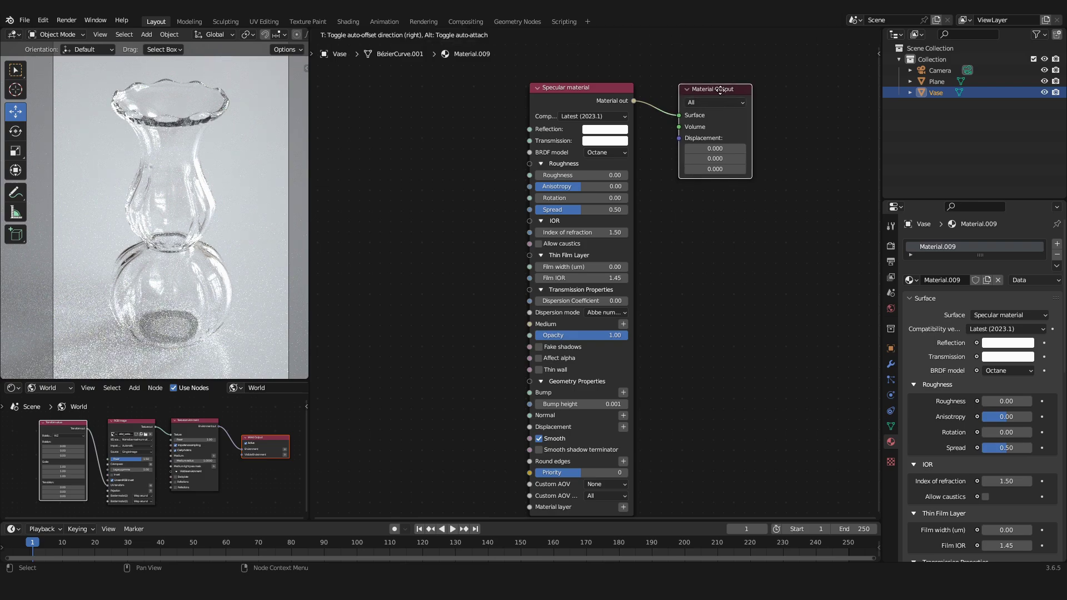
click(585, 105)
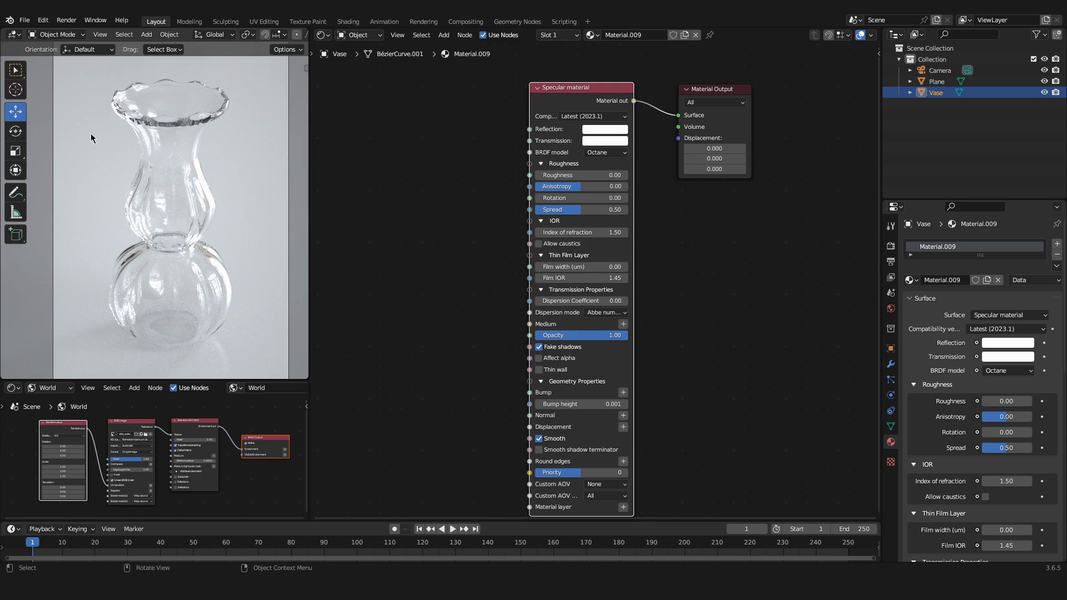
middle_drag(583, 145, 614, 124)
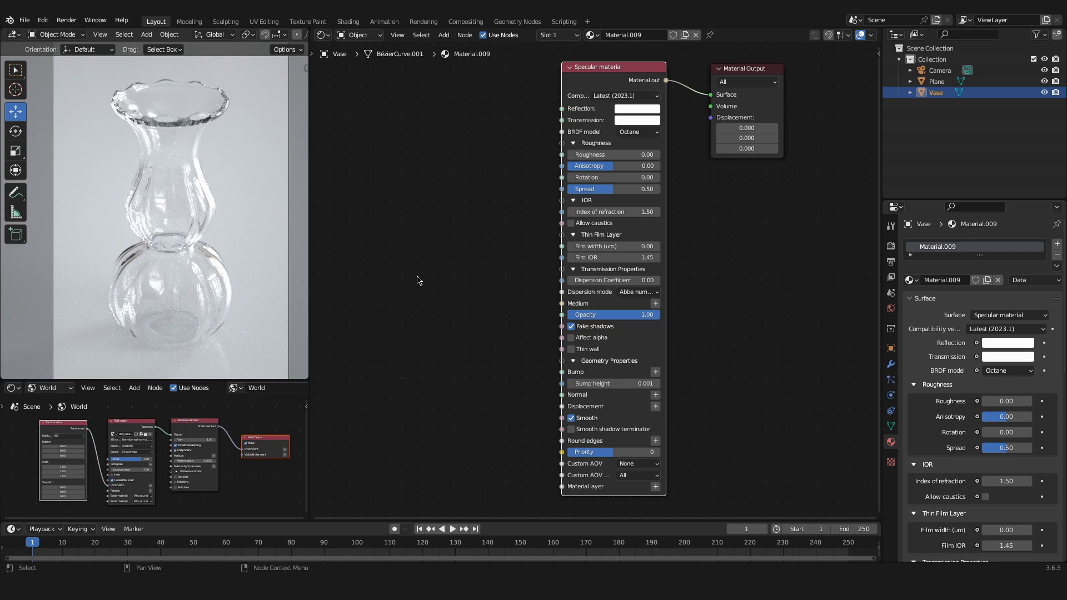
Add a Scattering node and plug its Medium out into the Specular material's Medium input
key(shift+a)
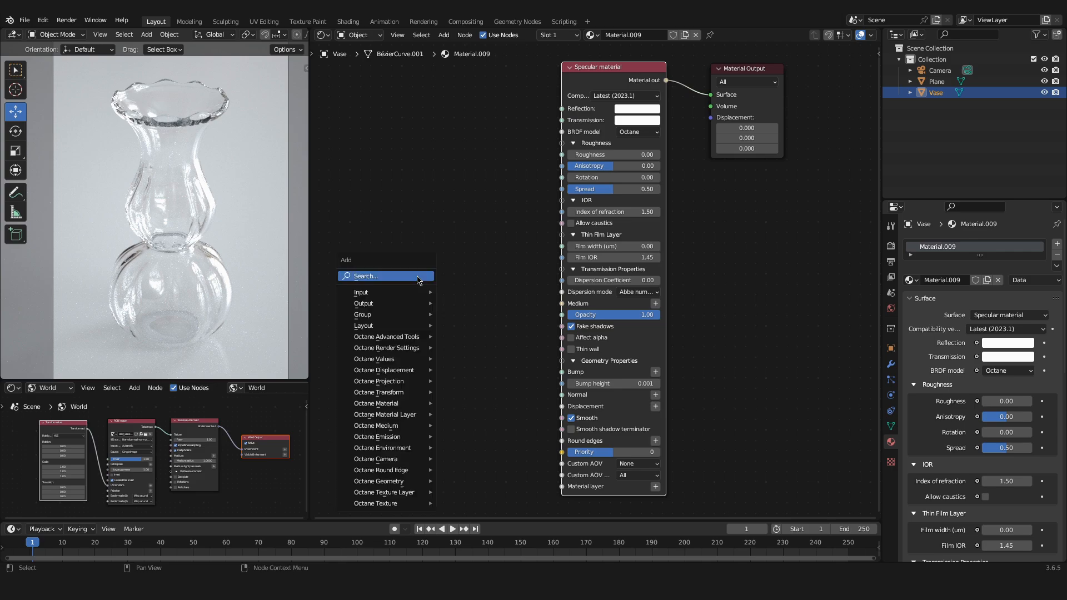
click(417, 277)
text(scett)
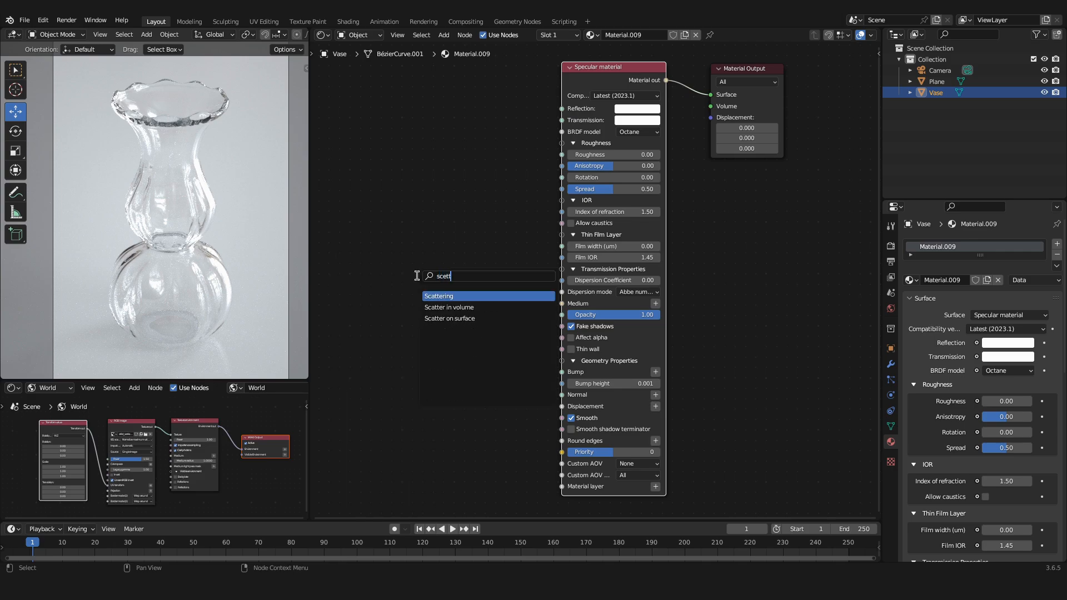
click(486, 297)
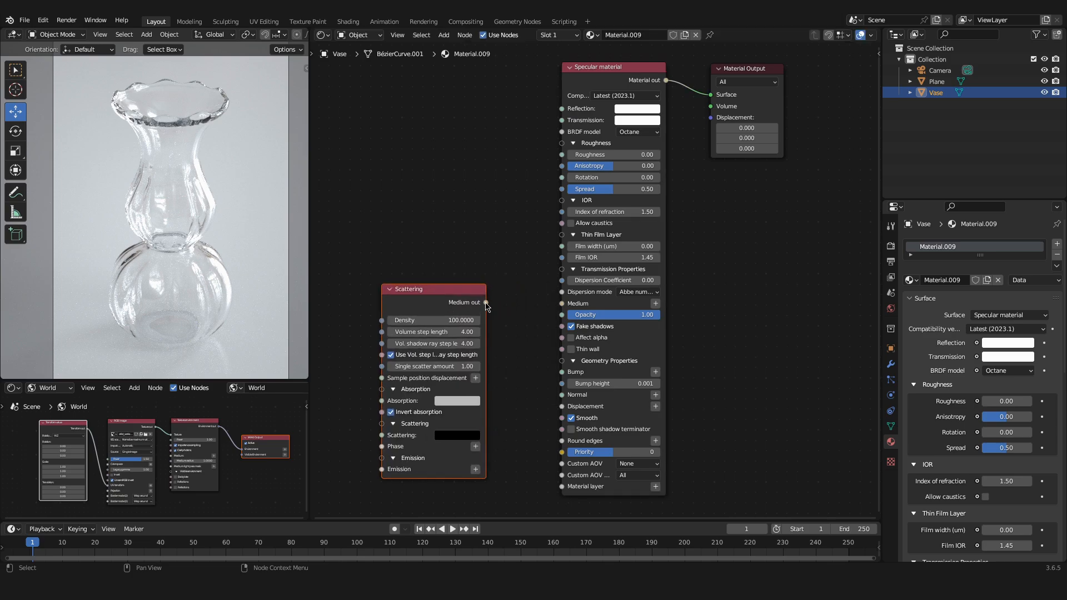
mouse_move(485, 303)
mouse_down()
mouse_move(532, 337)
mouse_move(564, 304)
mouse_up()
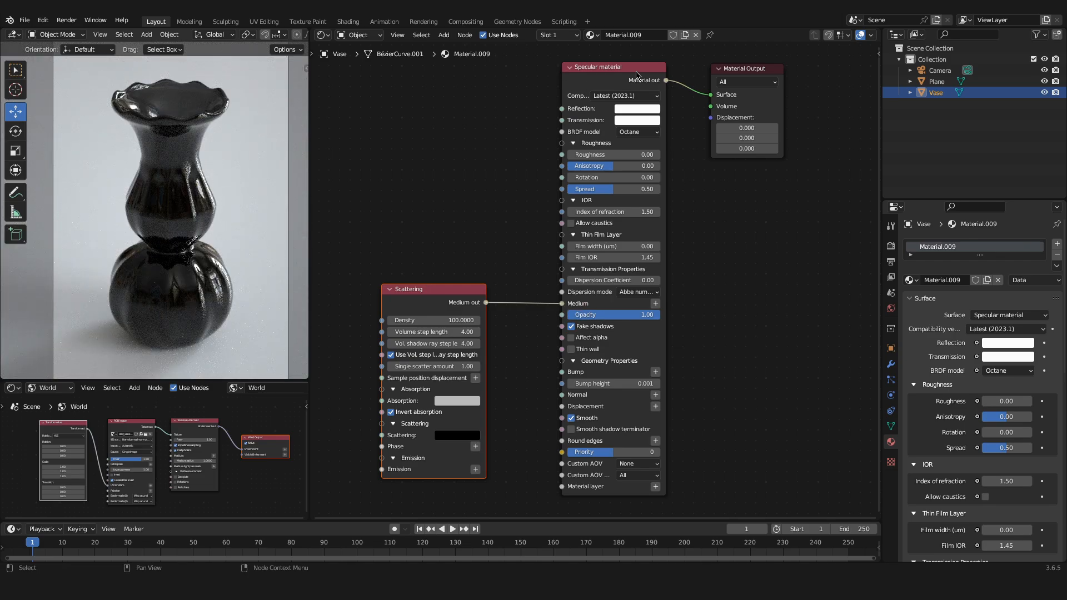
scroll(571, 180, up, 2)
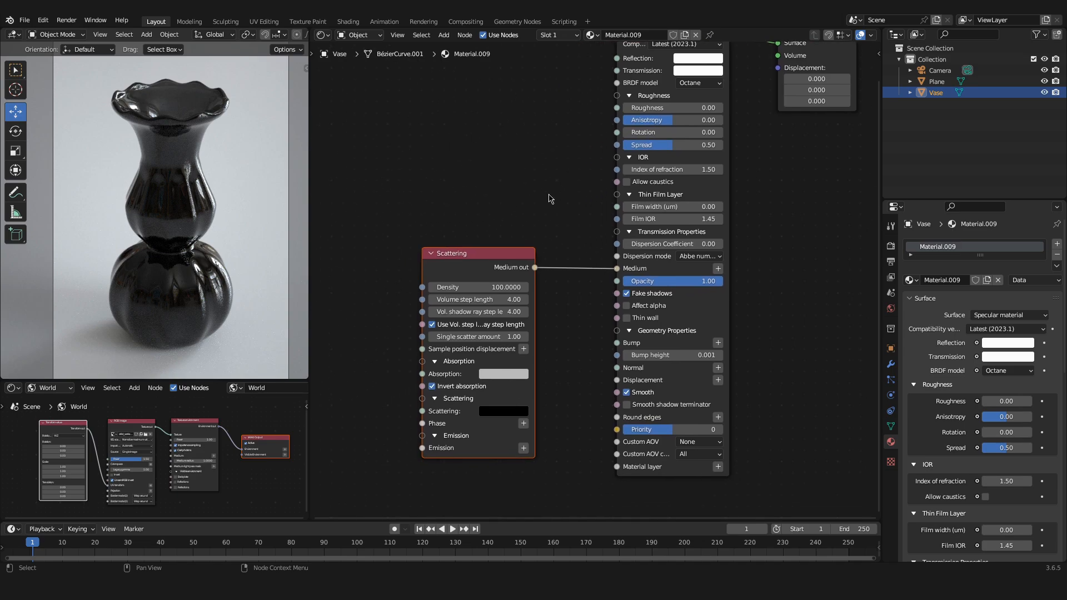
scroll(549, 197, up, 3)
scroll(566, 201, up, 2)
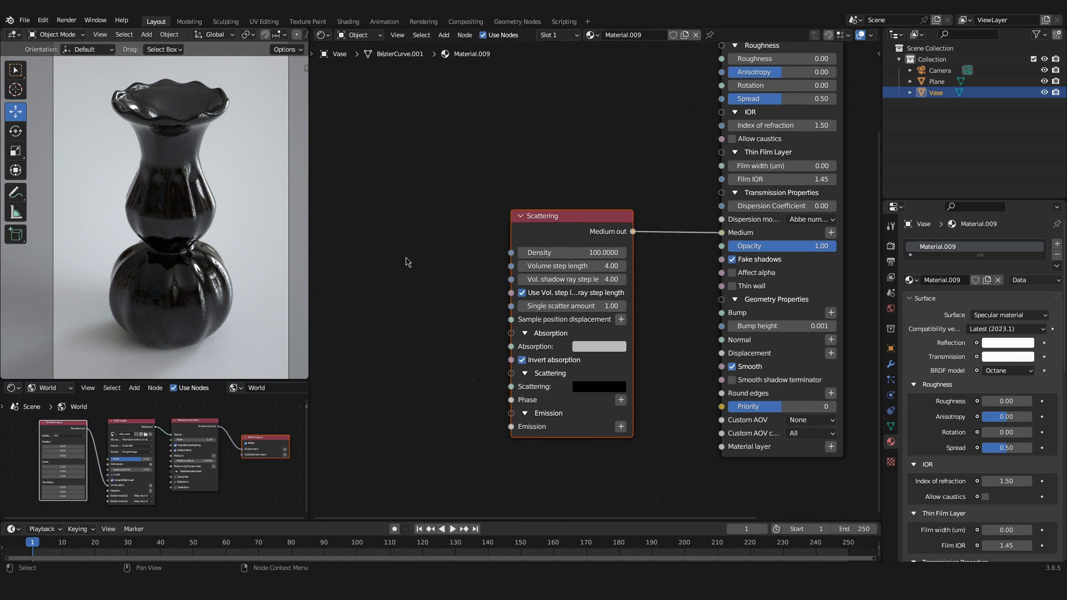
Add an RGB color node left of Scattering and link its Texture out to the Absorption input
key(shift+a)
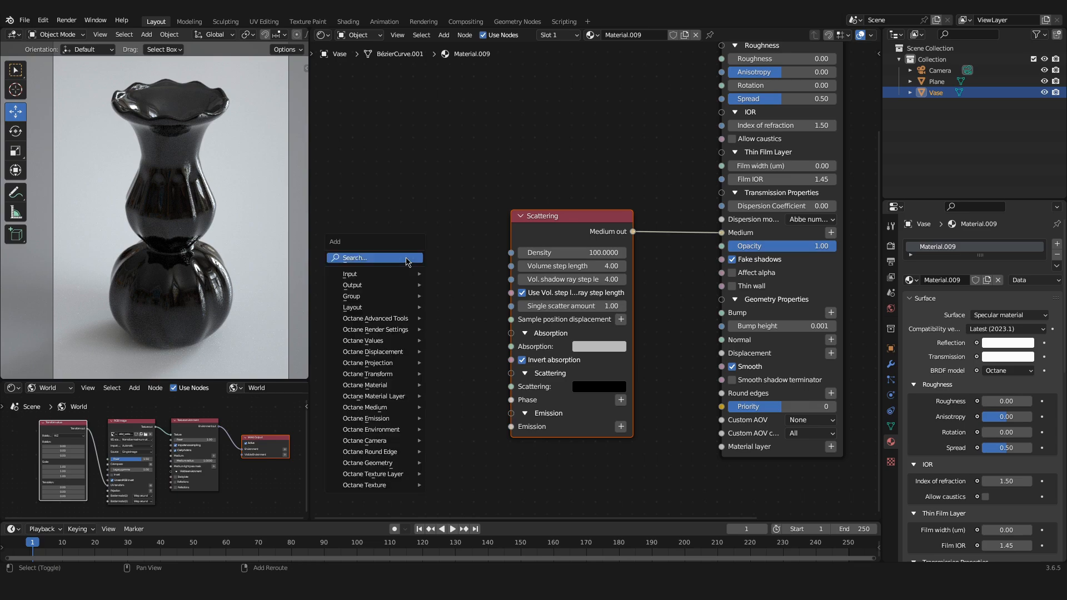
click(407, 261)
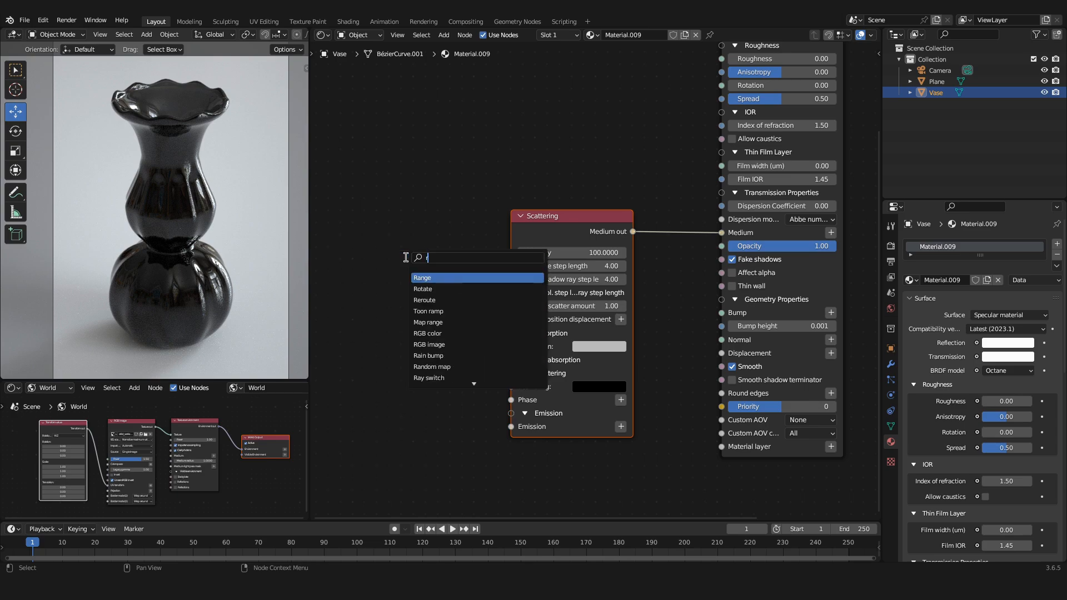
text(rgb)
click(432, 277)
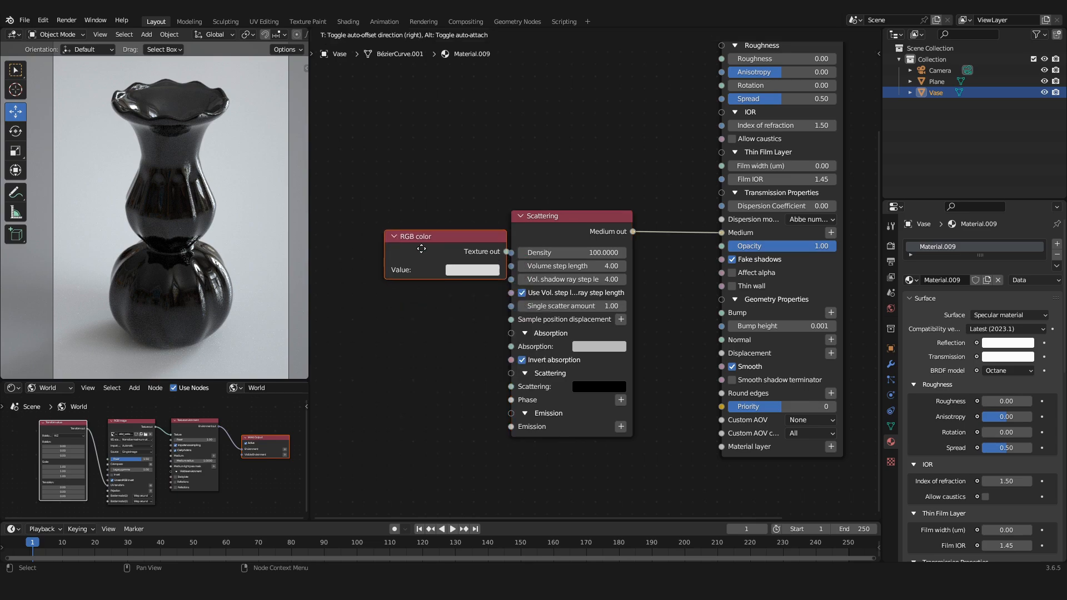
click(381, 231)
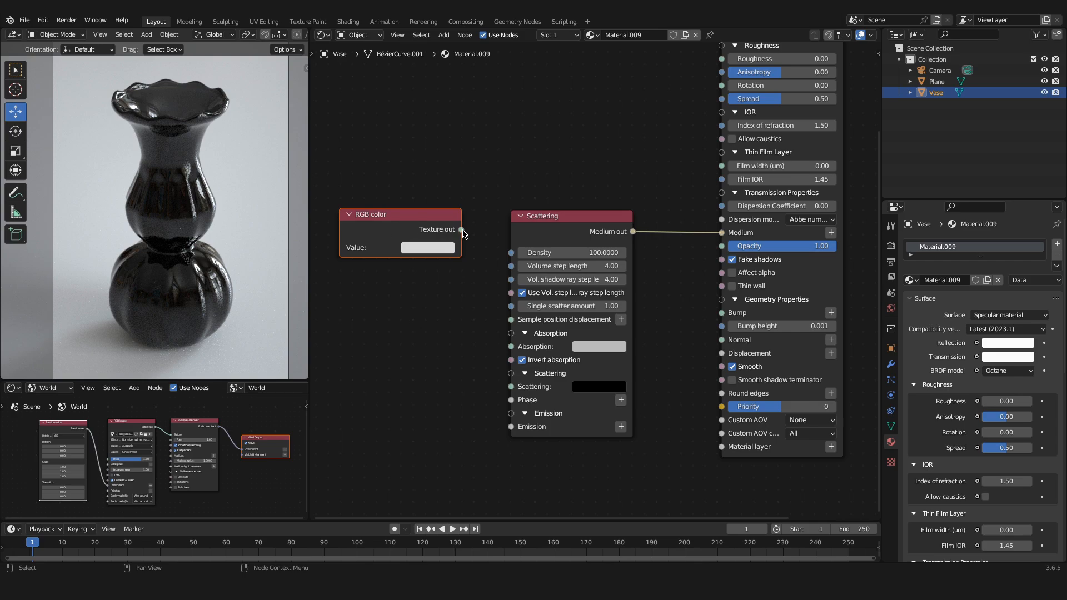
drag(461, 229, 511, 347)
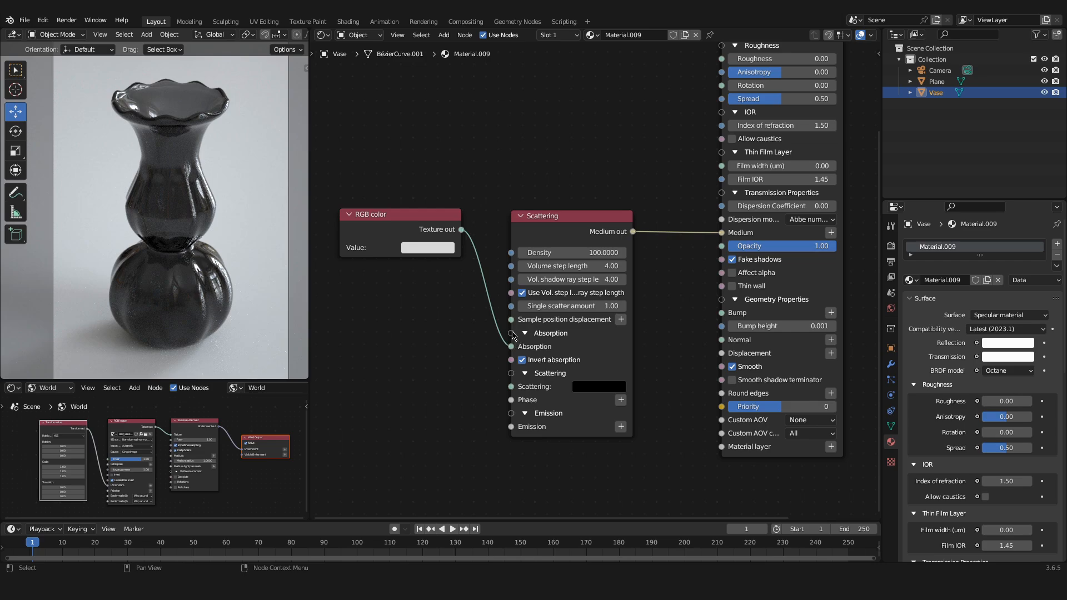
drag(508, 337, 512, 346)
Set the RGB absorption colour to hex 16D2F9, a bright cyan
click(430, 251)
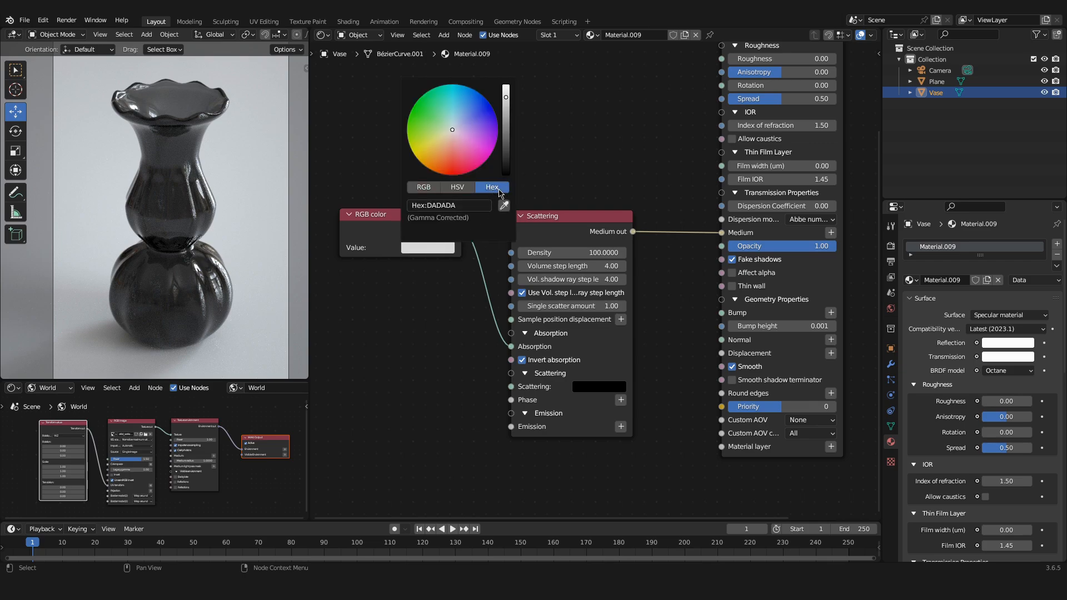
click(476, 207)
text(16)
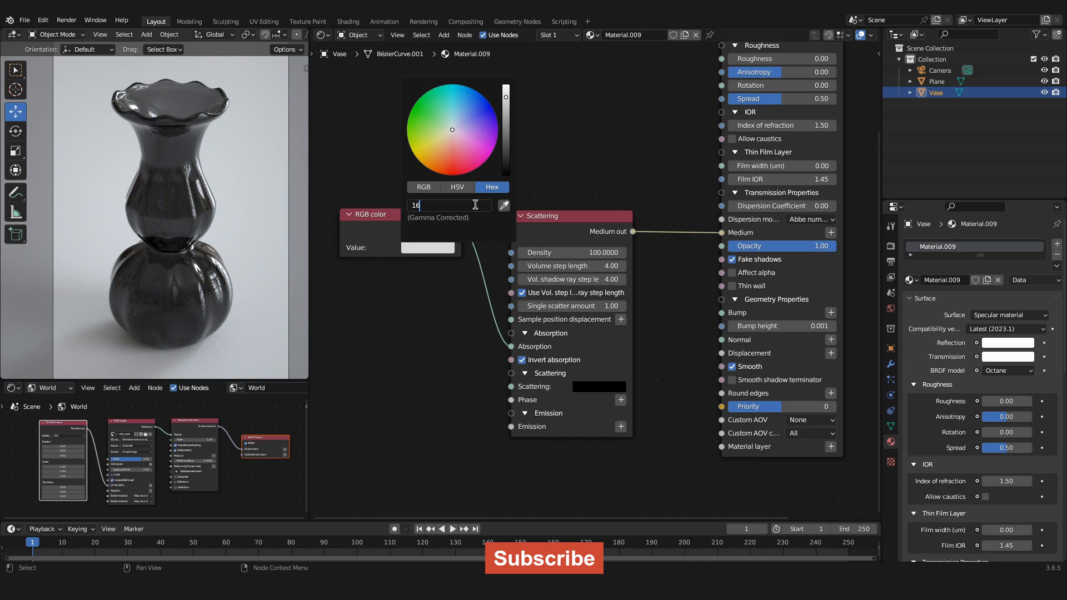
text(D2F)
text(9)
key(Return)
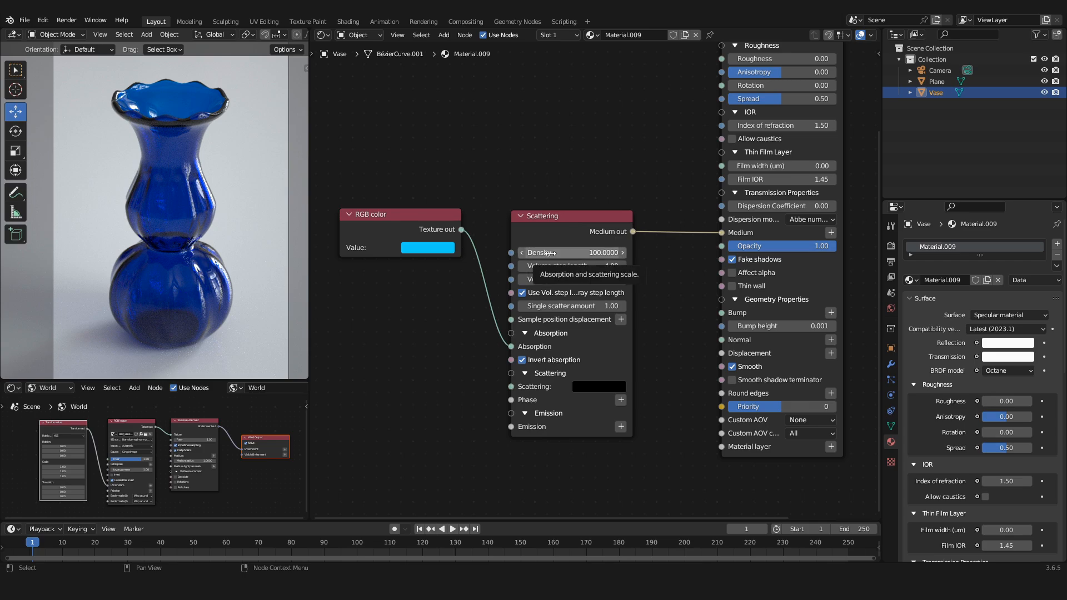
Try Scattering Density values of 7, 100 and 1, then settle on 7
click(548, 253)
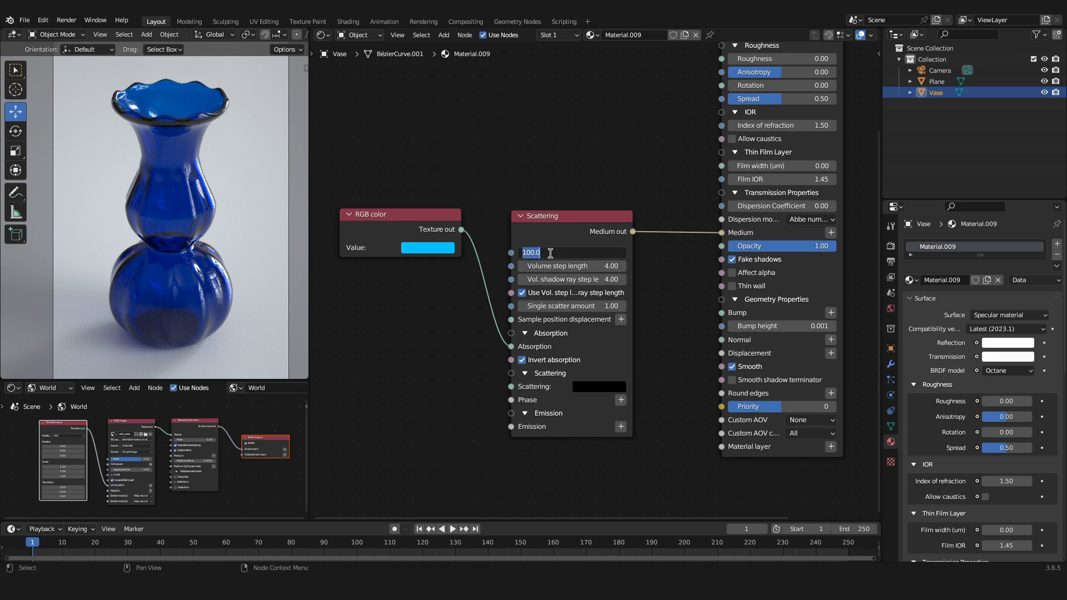
text(7)
key(Return)
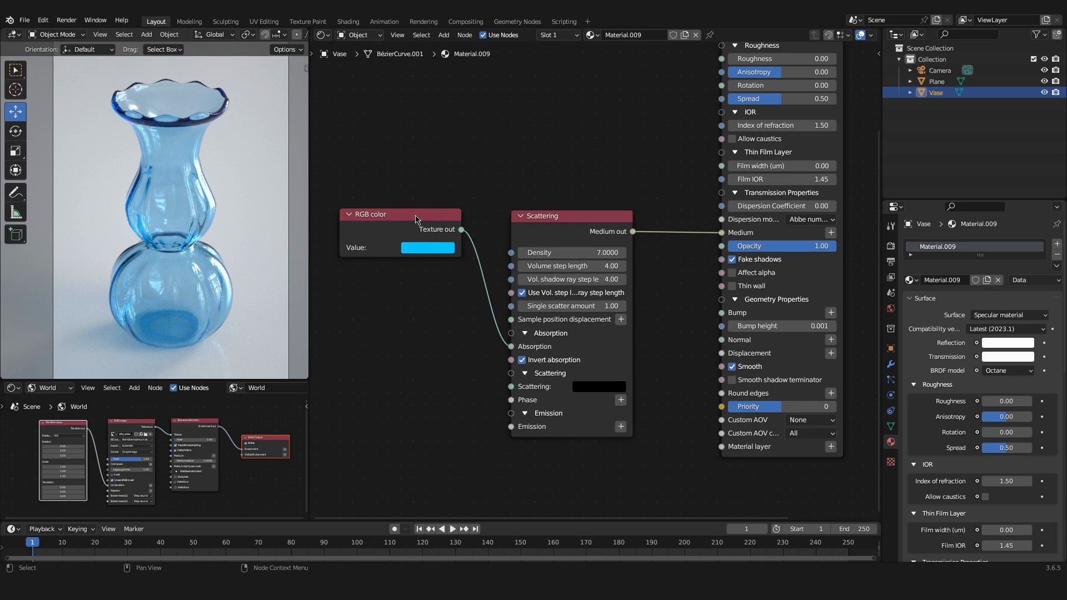
click(579, 253)
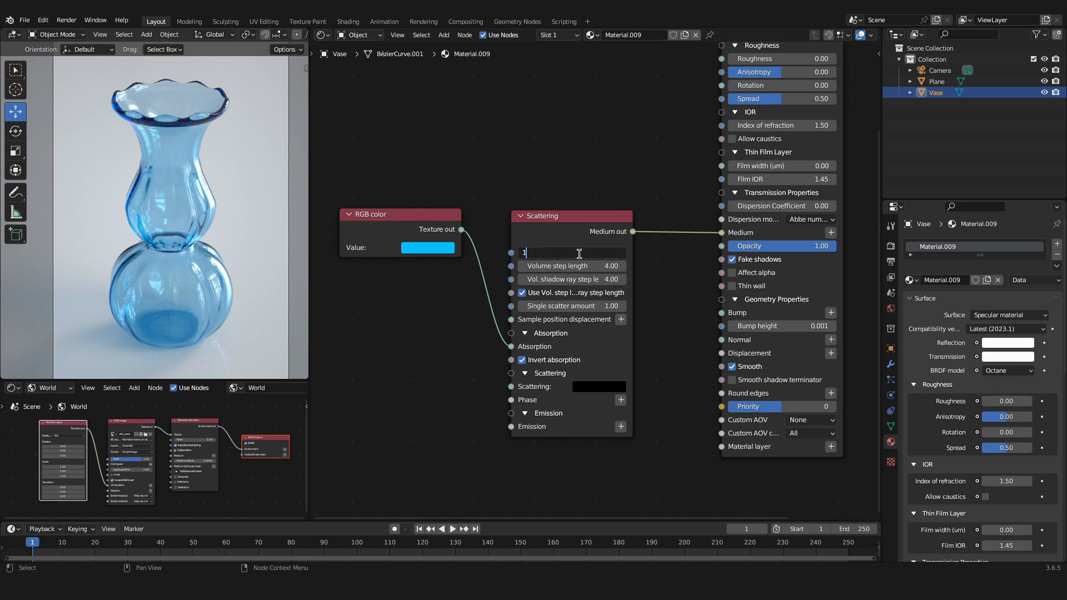
text(100)
key(Return)
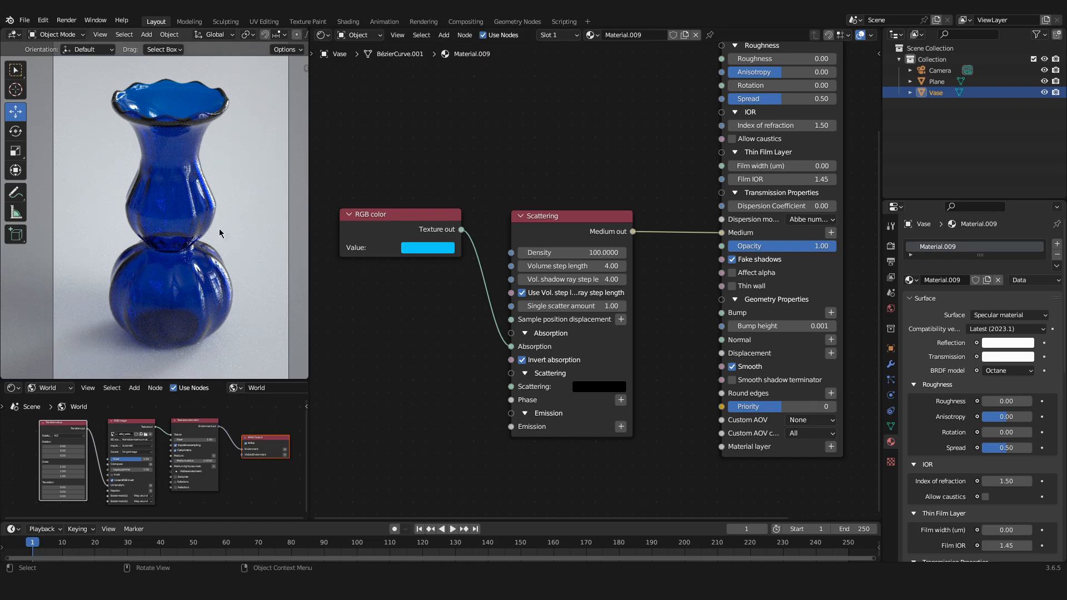
double_click(588, 251)
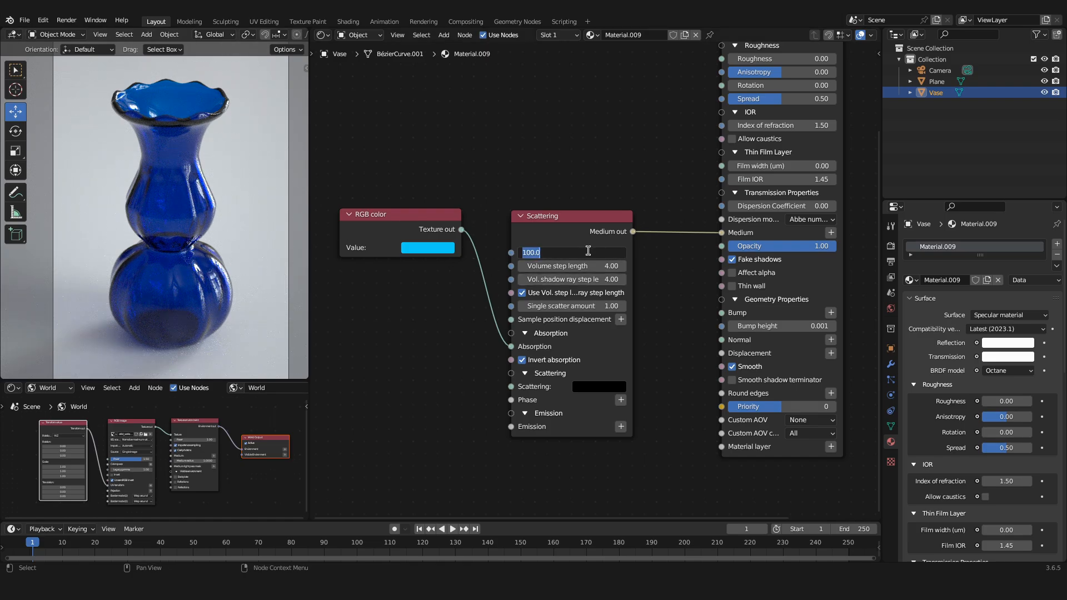
text(1)
key(Return)
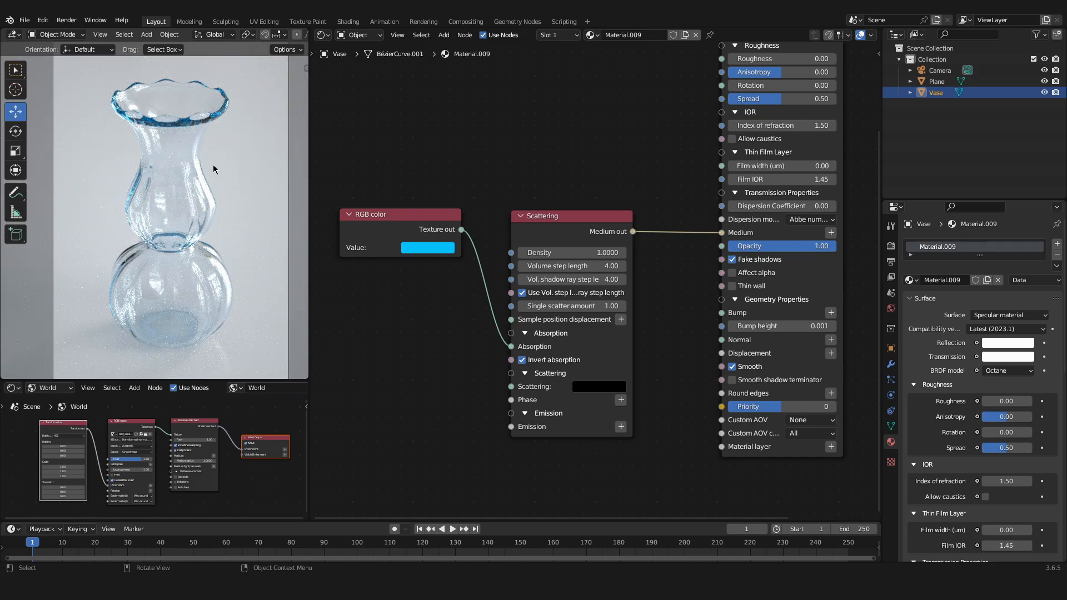
click(569, 252)
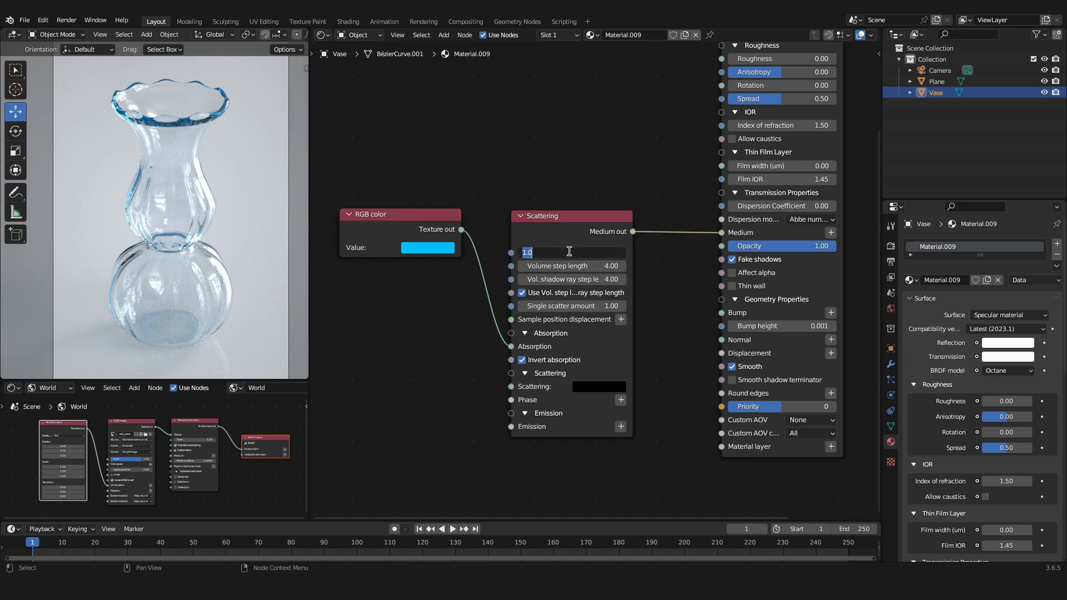
text(7)
key(Return)
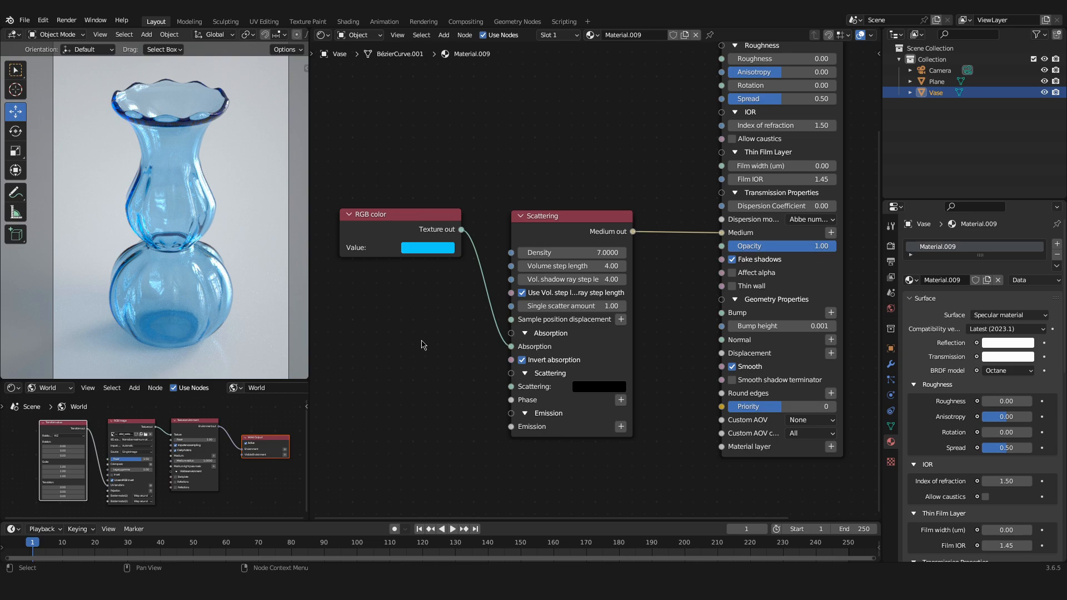
Add a Float to grayscale node below RGB color and link it to the Scattering node's Scattering input
key(shift+a)
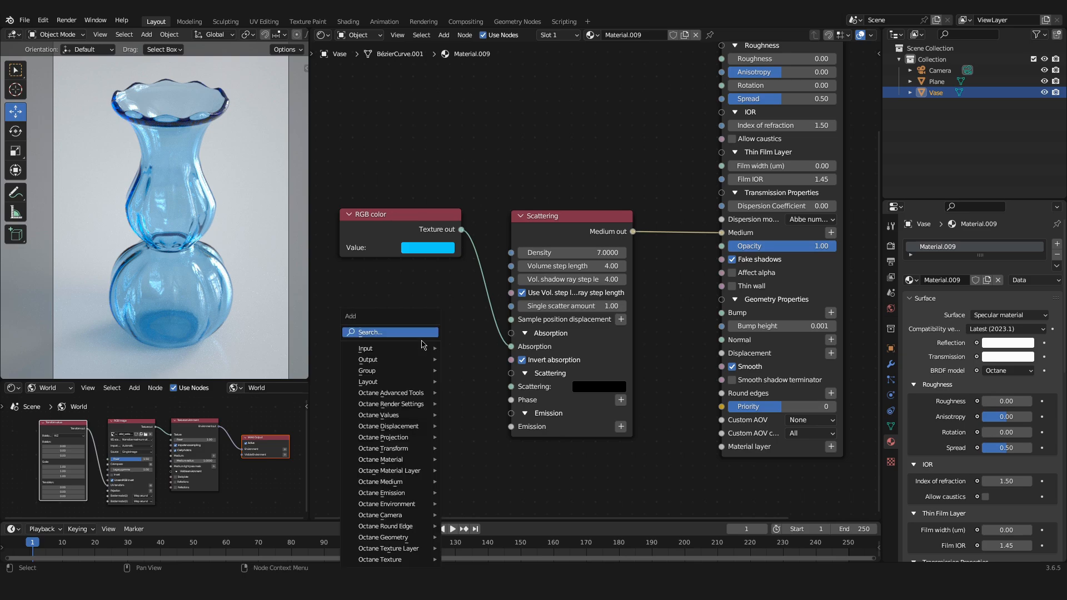
click(422, 341)
text(floa)
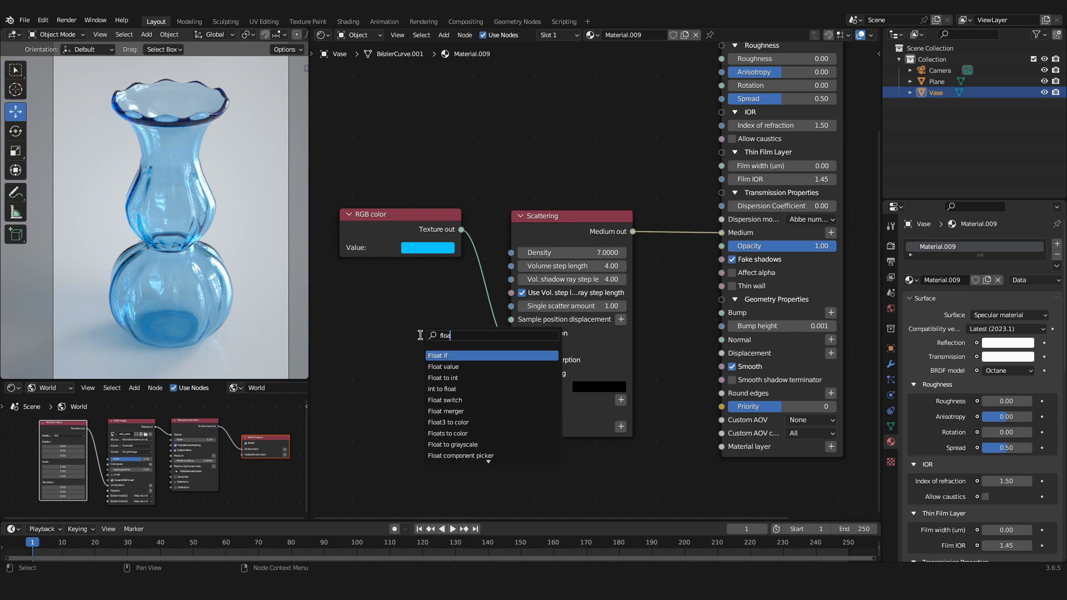
click(452, 444)
click(400, 456)
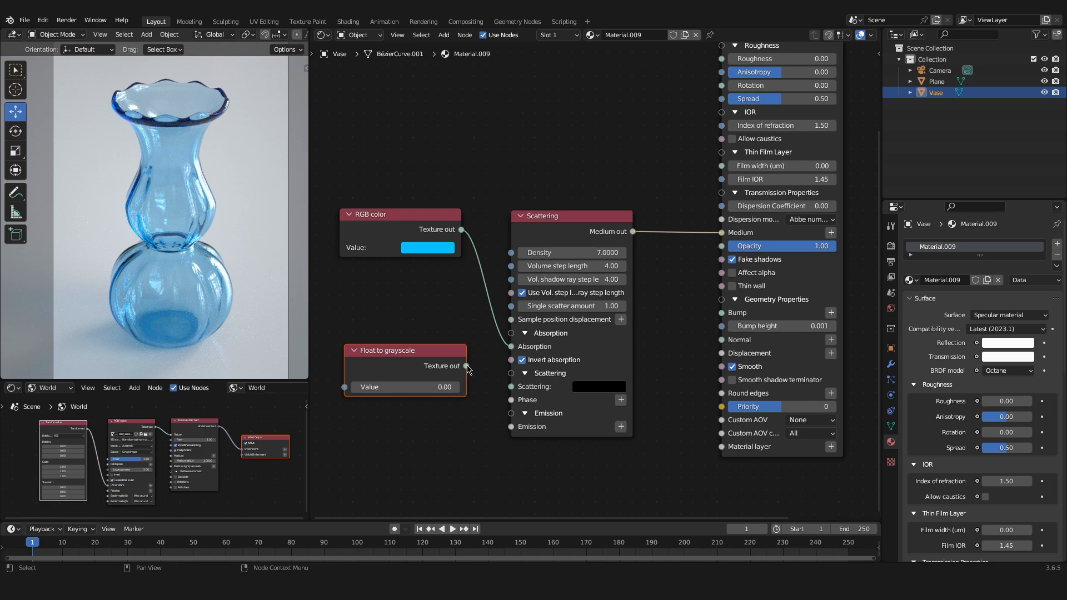
drag(467, 367, 511, 386)
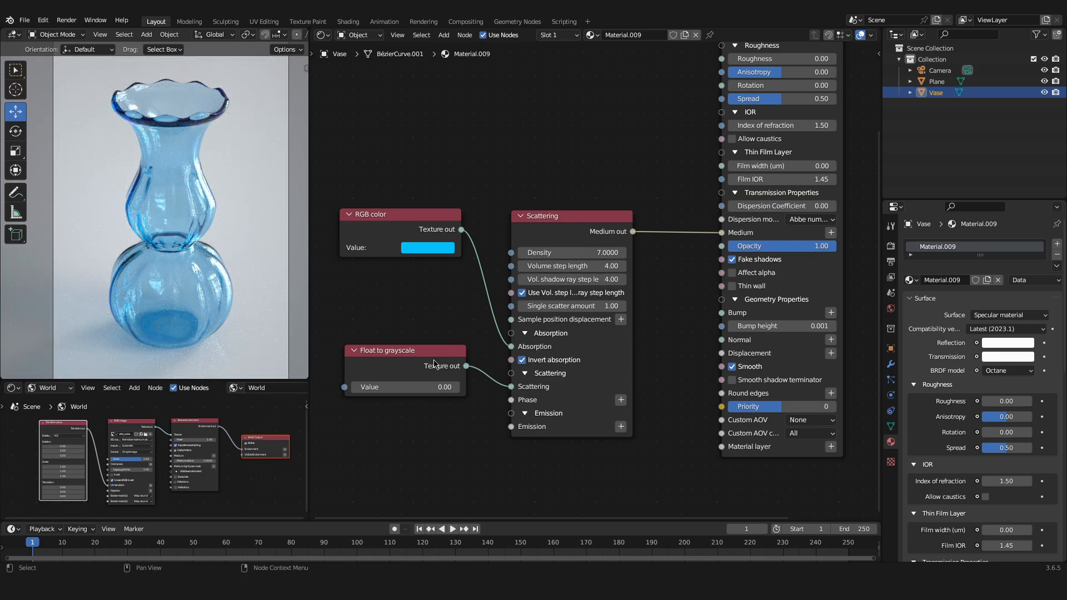
drag(431, 359, 428, 361)
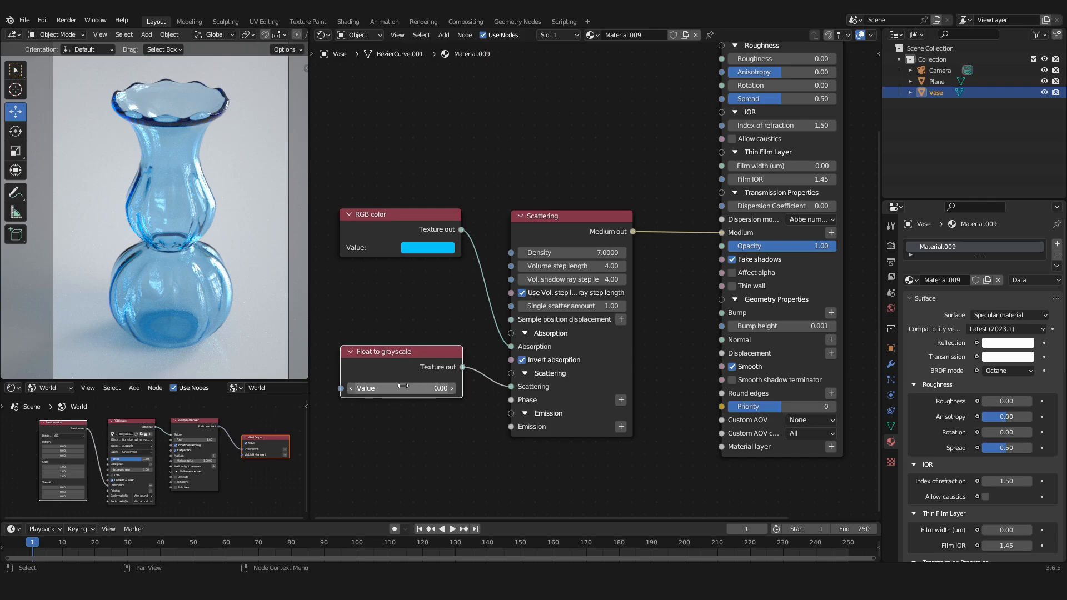
mouse_move(403, 388)
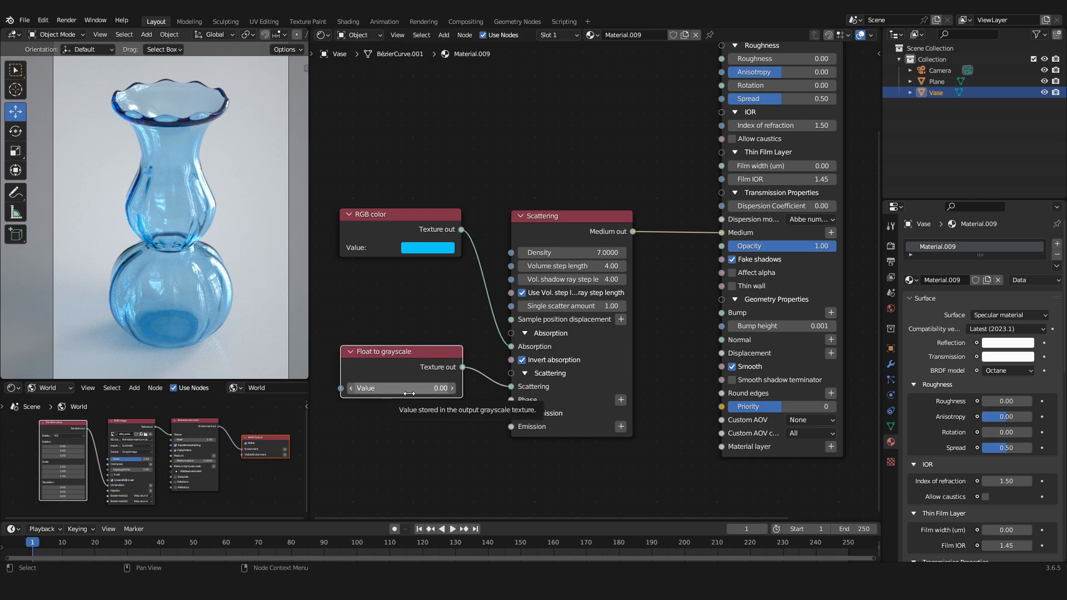
Drag the Float to grayscale Value around, set it to 1, then to 0.6
drag(409, 389, 450, 388)
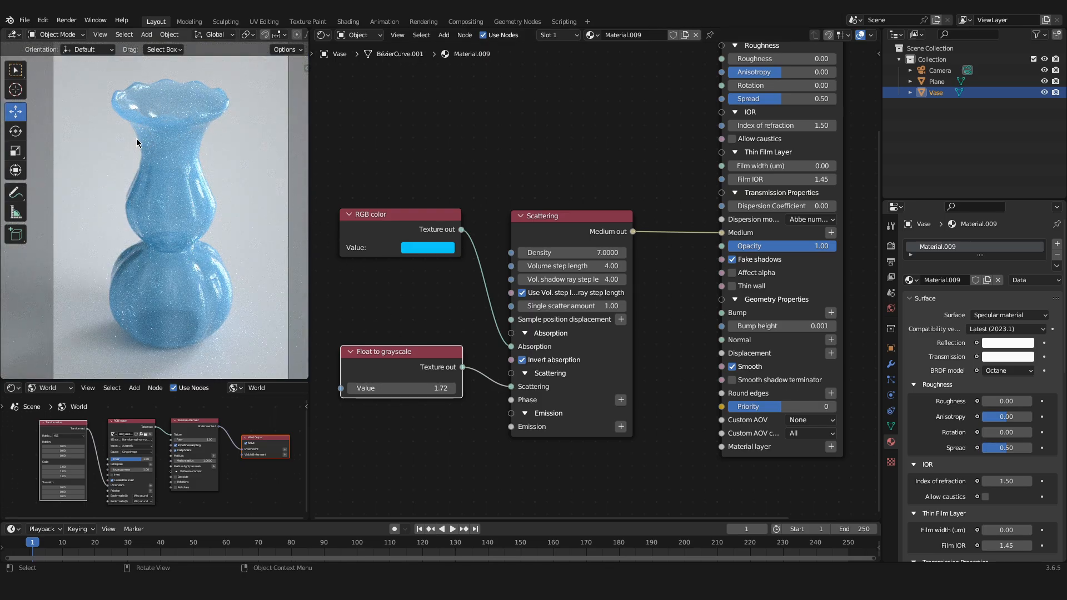
drag(421, 388, 418, 388)
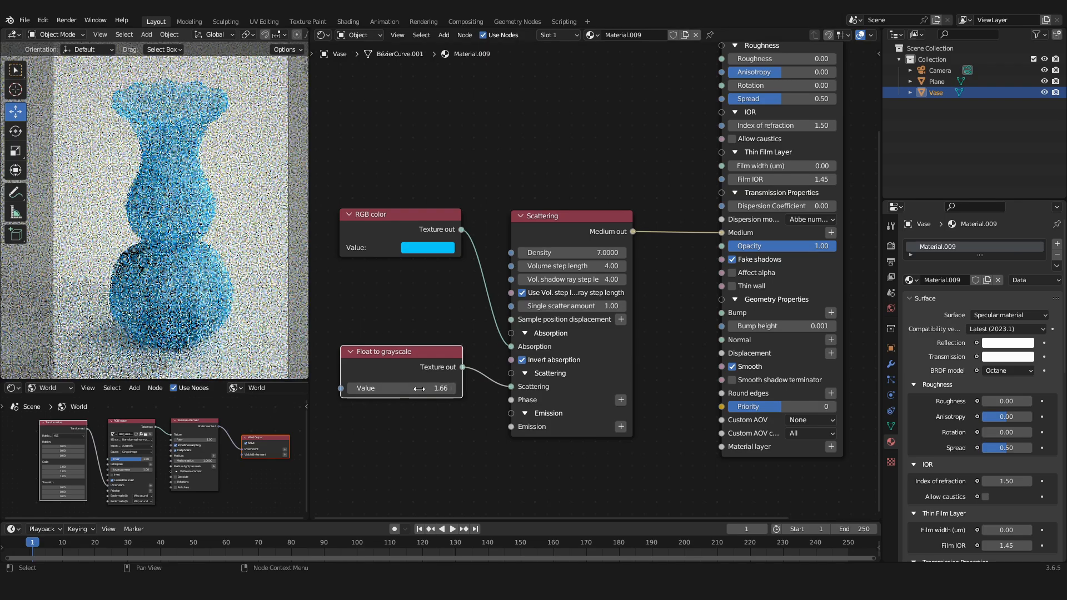
click(418, 389)
text(1)
key(Return)
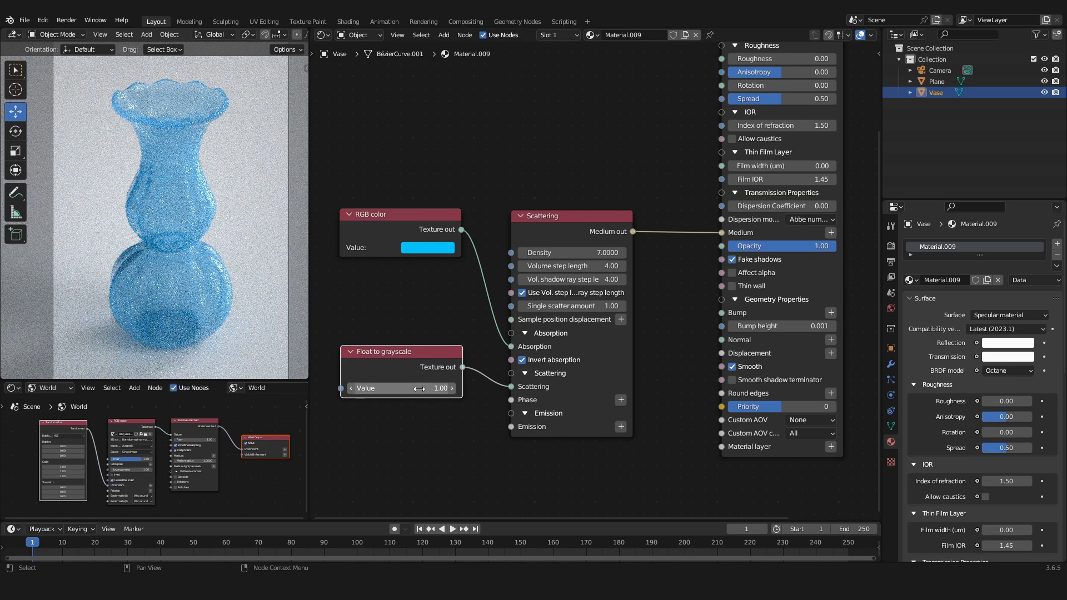
click(419, 388)
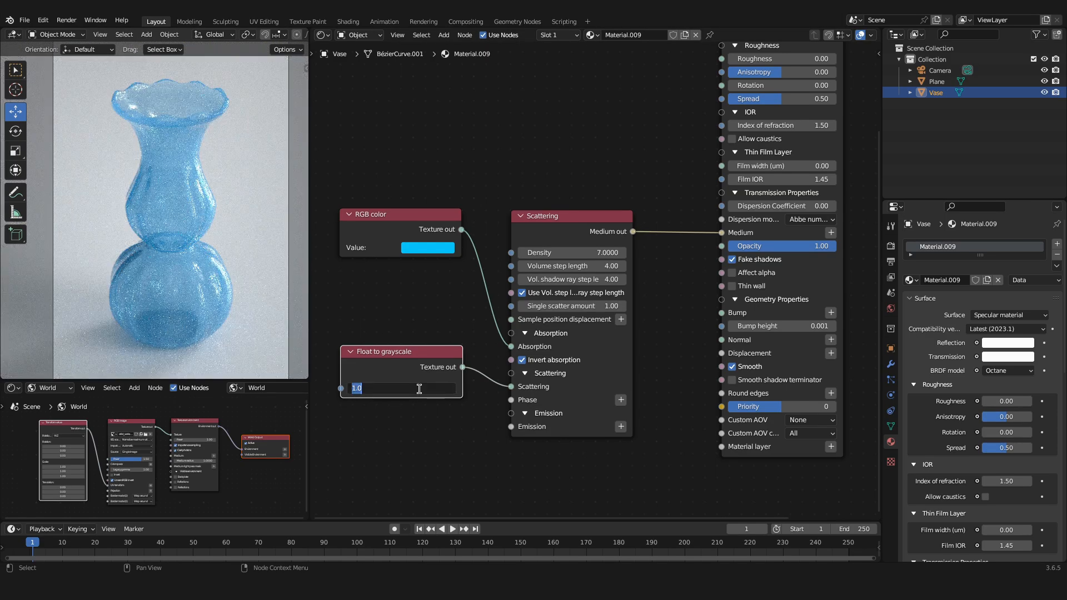
text(0)
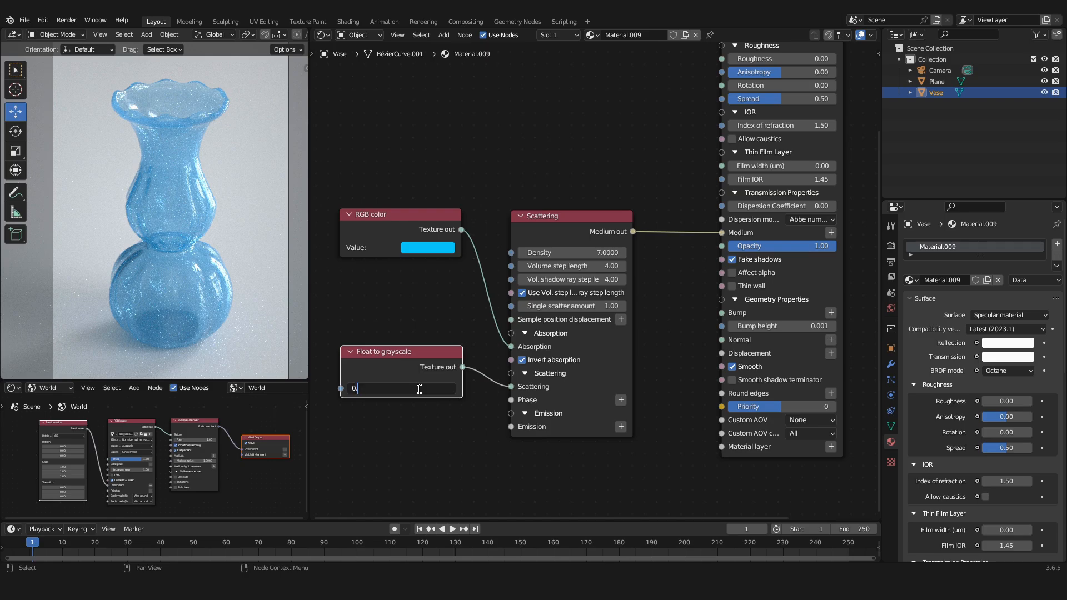
text(.6)
key(Return)
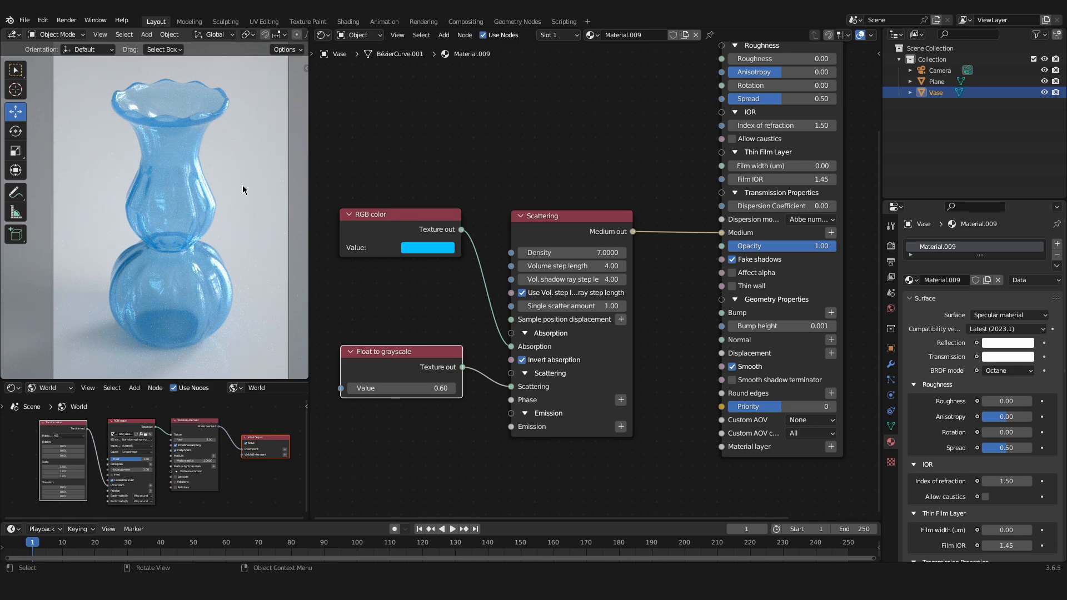
Try Float to grayscale scattering values of 0.5 and then 0.05
double_click(399, 388)
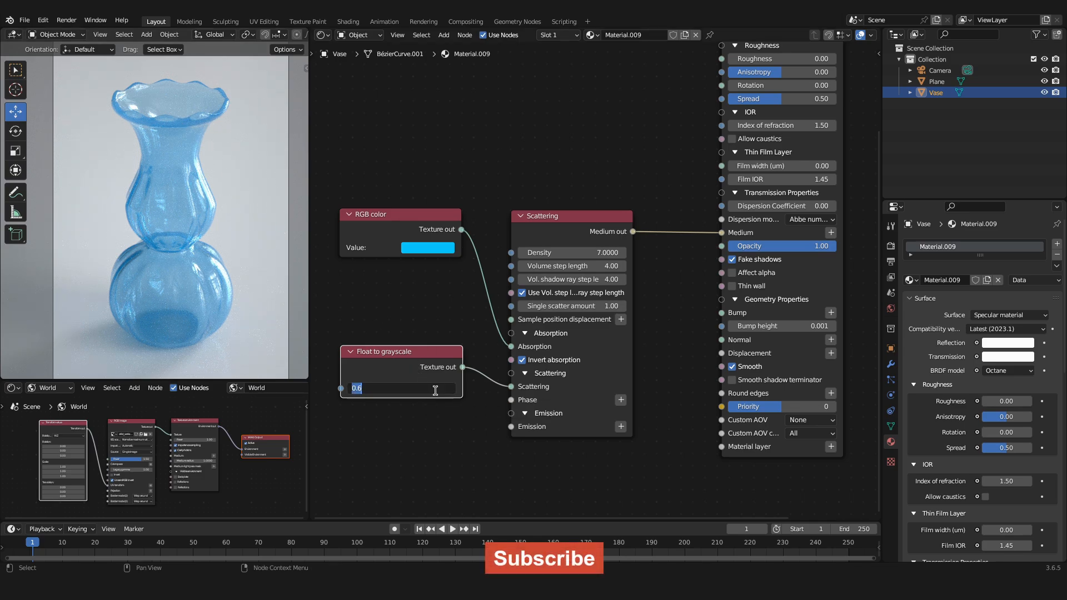
click(434, 388)
key(BackSpace)
text(5)
key(Return)
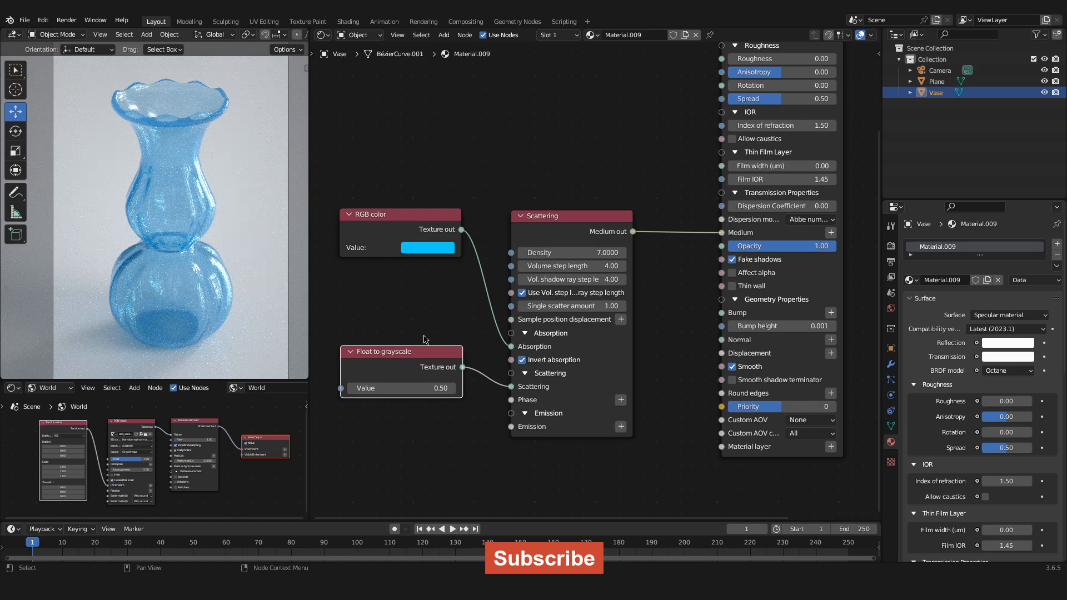
double_click(412, 388)
key(End)
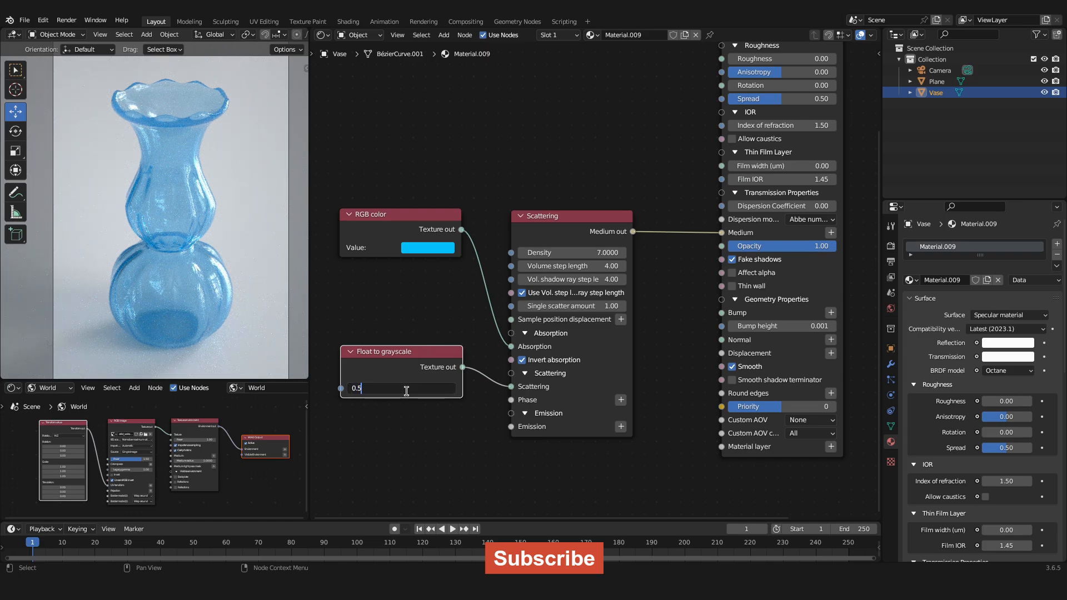
text(0)
key(Return)
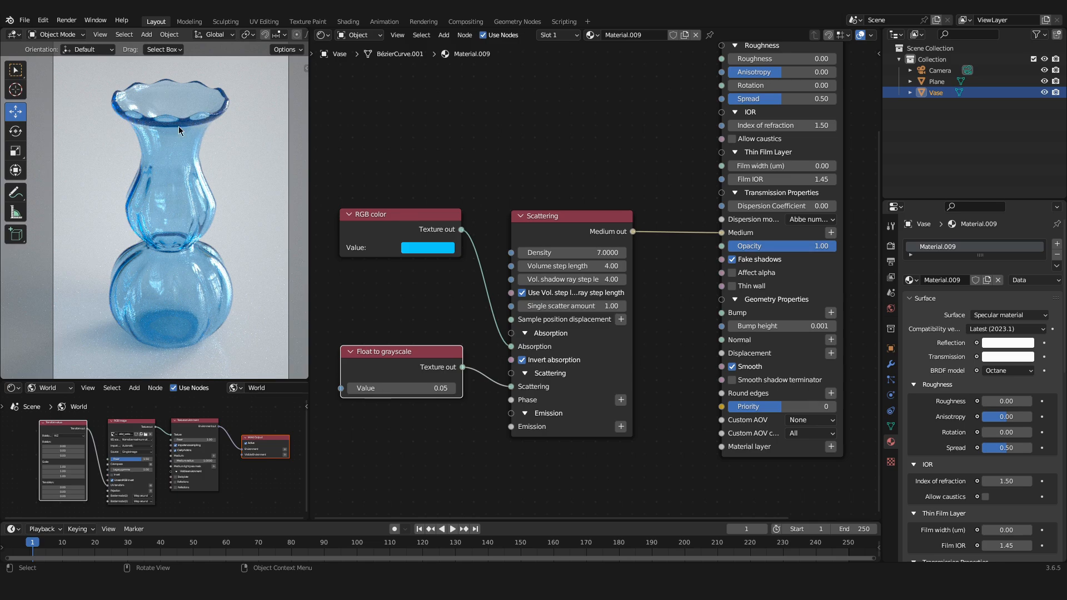
Edit the scattering value through 0.01 and settle it at 0.10
double_click(410, 388)
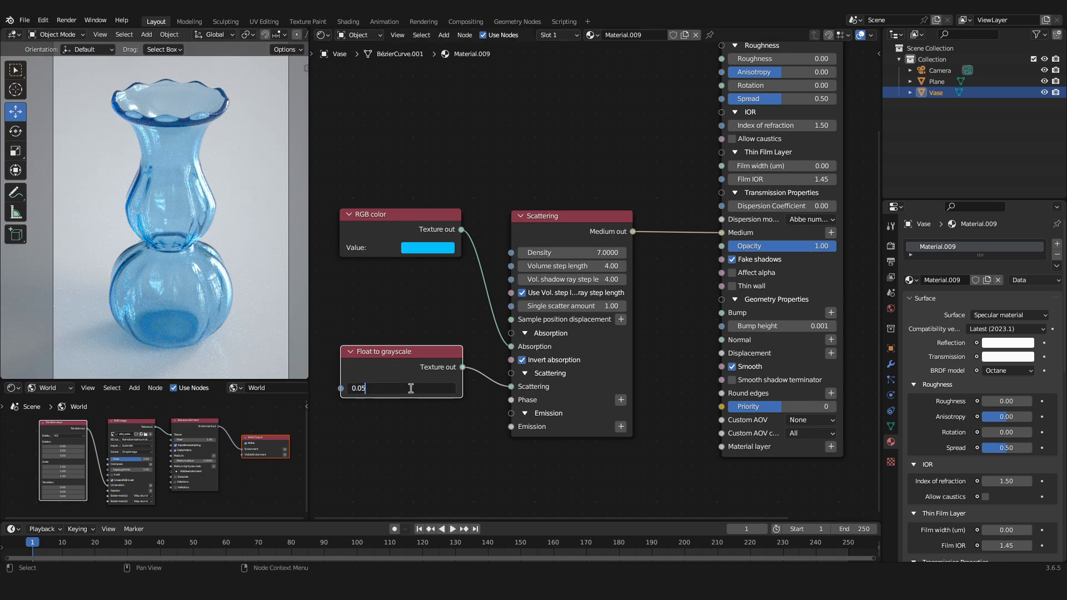
key(BackSpace)
text(9)
key(BackSpace)
text(1)
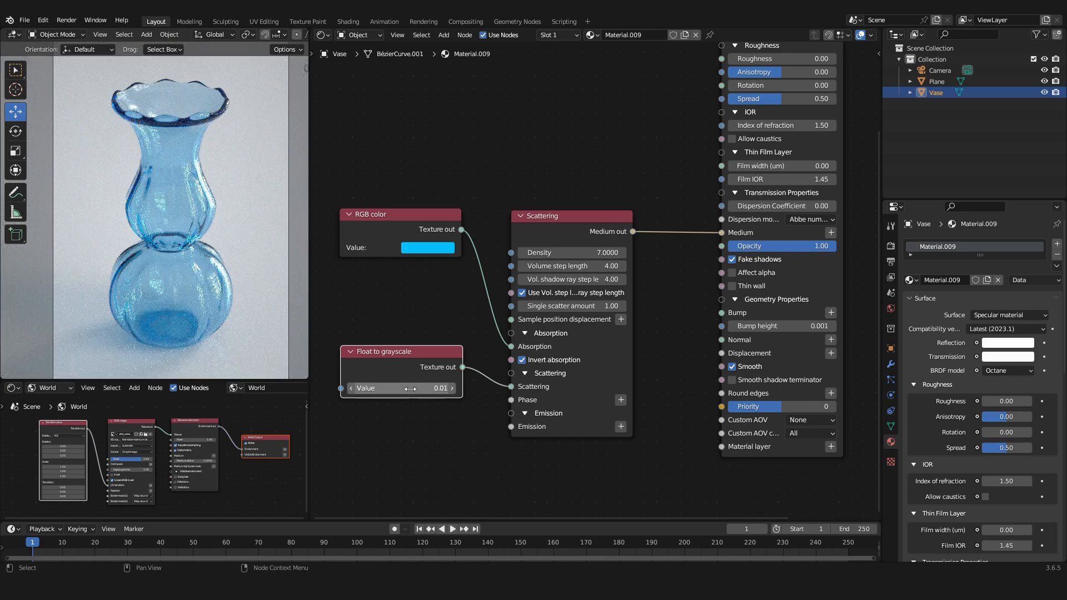
double_click(410, 389)
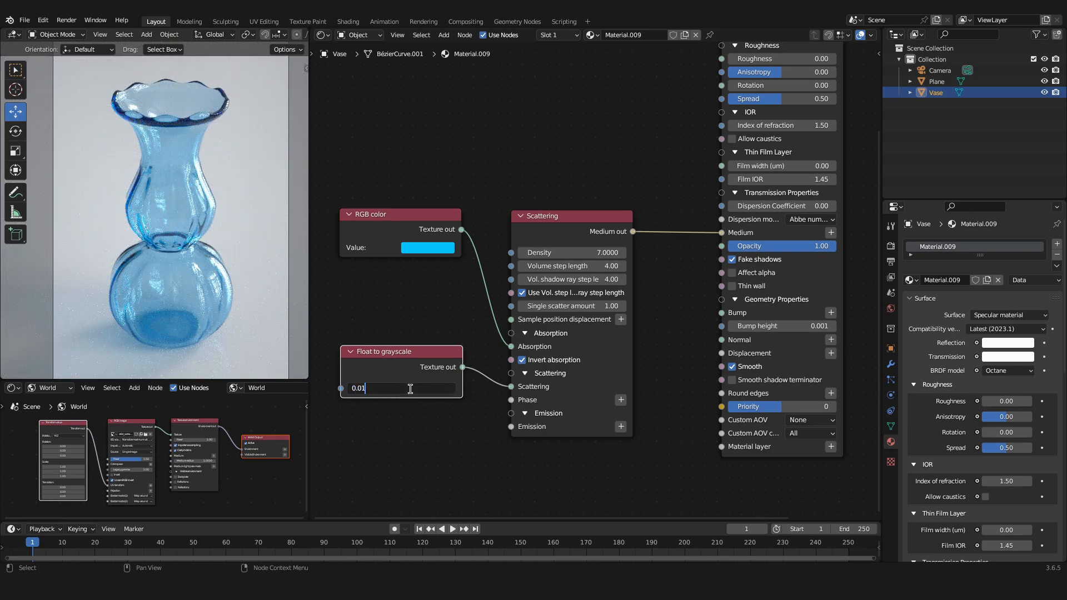
key(BackSpace)
key(BackSpace)
text(1)
key(Return)
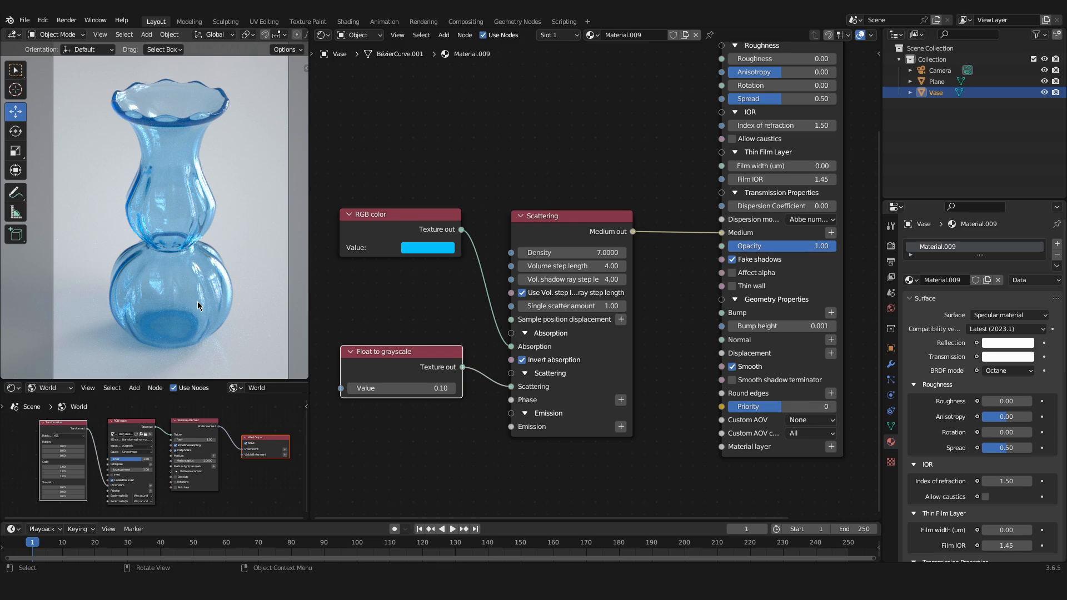
Pan the node tree view and move the RGB color node slightly
mouse_move(574, 306)
middle_down()
mouse_move(539, 309)
mouse_move(520, 336)
middle_up()
scroll(546, 315, down, 3)
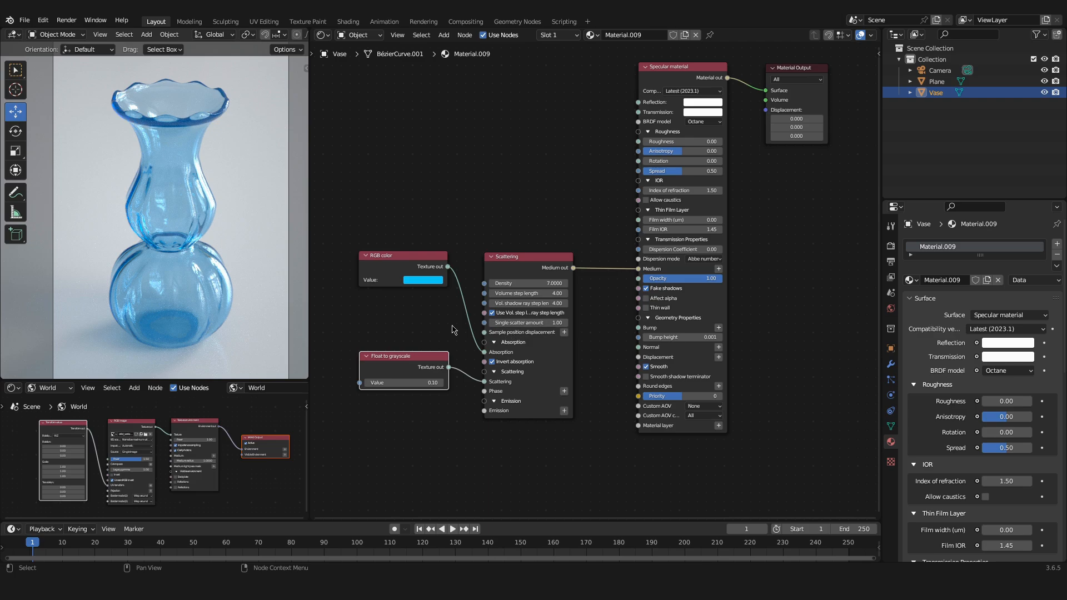
drag(416, 258, 418, 265)
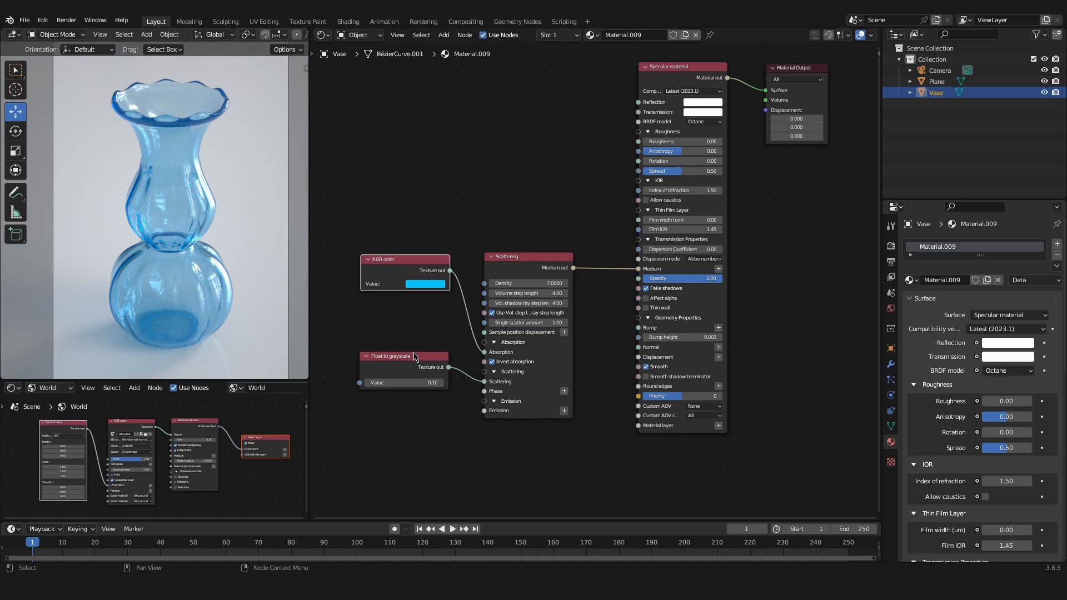
scroll(416, 358, up, 2)
Raise the Float to grayscale scattering value to 4, making the vase opaque milky blue
middle_drag(409, 350, 452, 323)
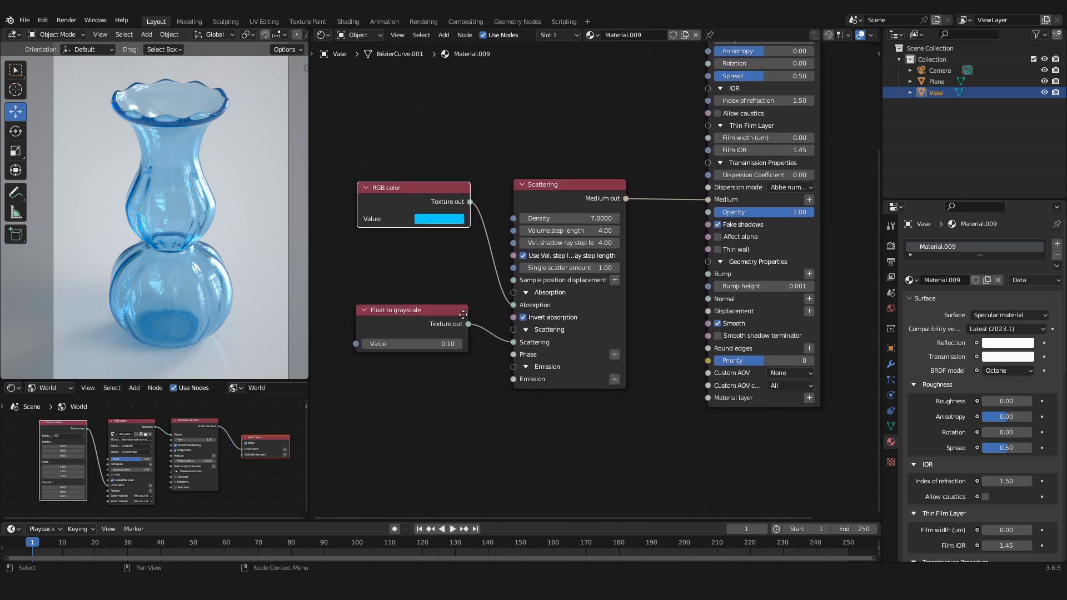
click(423, 343)
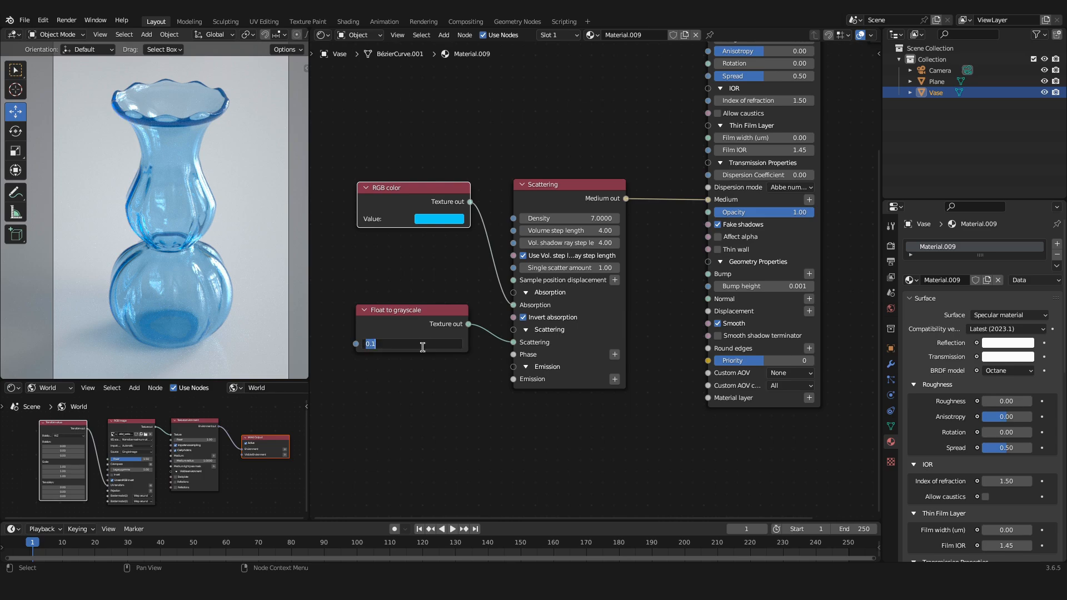
text(4)
key(Return)
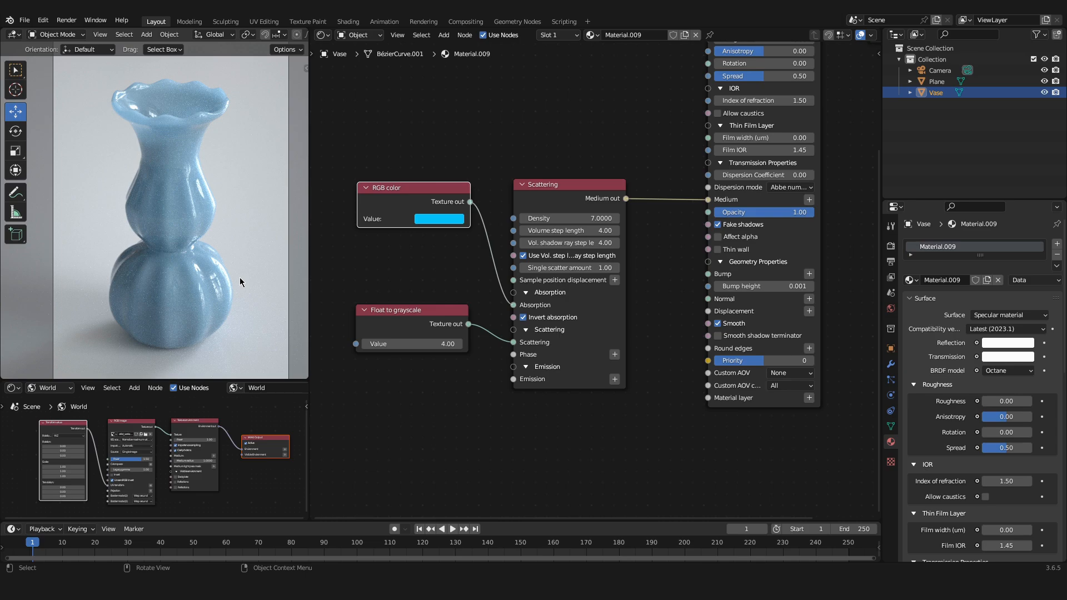
Restore the Float to grayscale scattering value to 0.1 for clear light-blue glass
double_click(433, 344)
text(0)
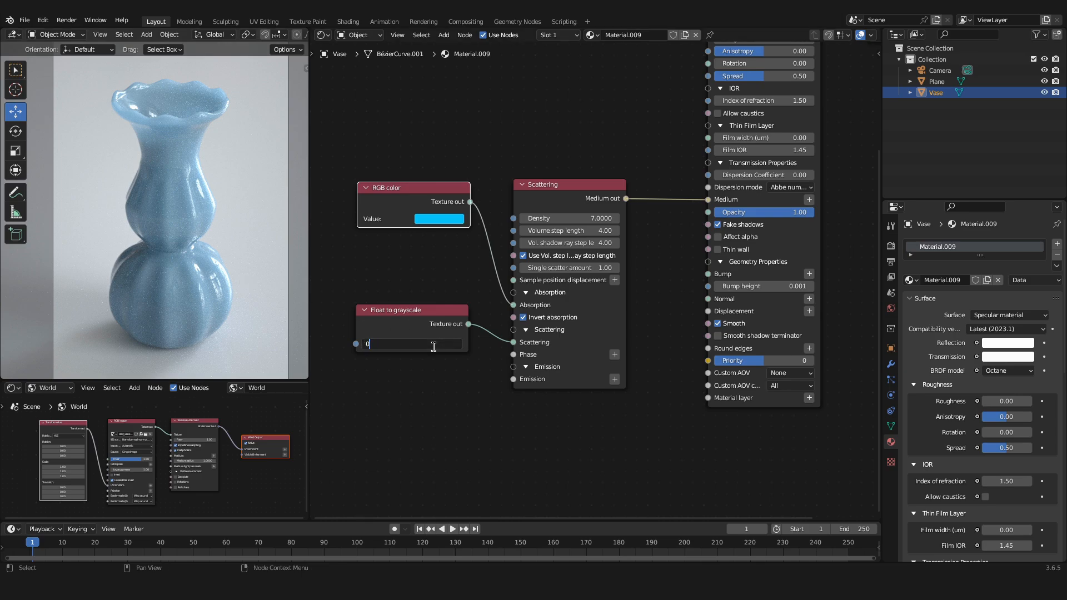
text(.1)
key(Return)
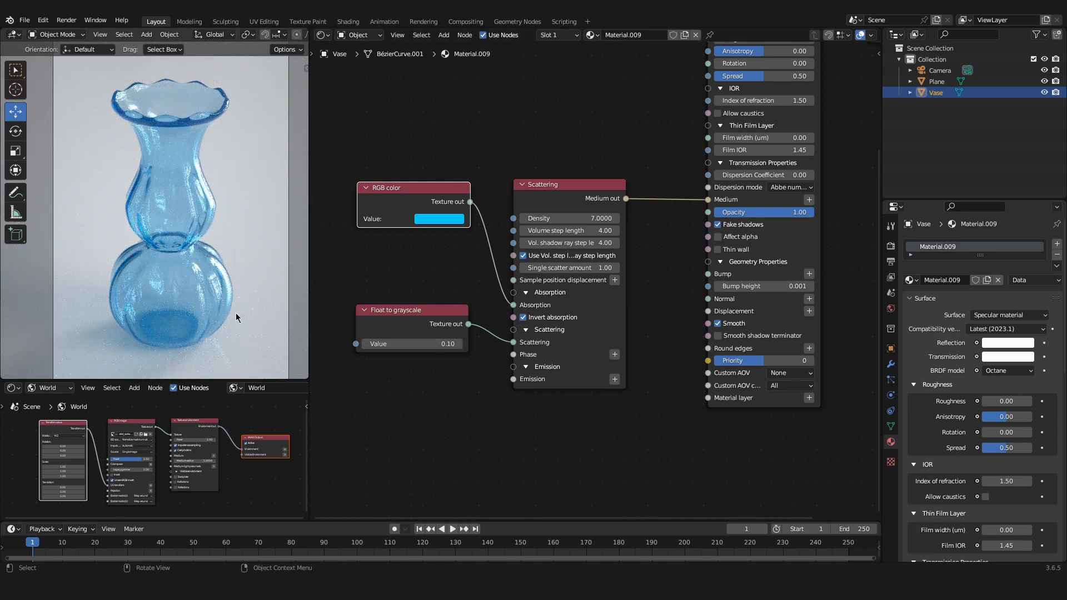
scroll(496, 283, down, 2)
middle_drag(496, 284, 436, 333)
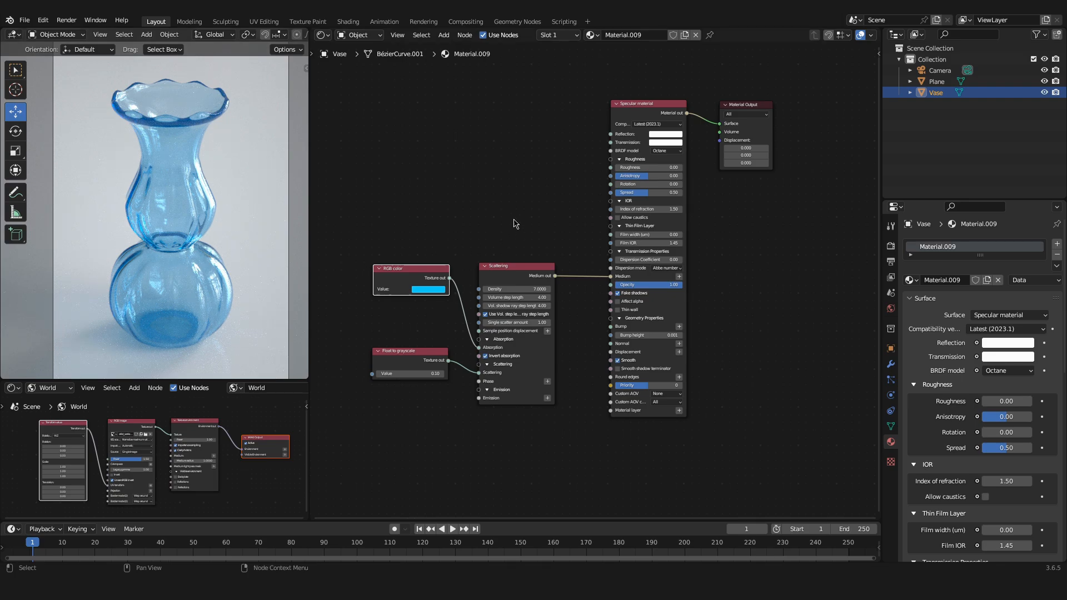
scroll(514, 224, up, 1)
scroll(516, 224, up, 1)
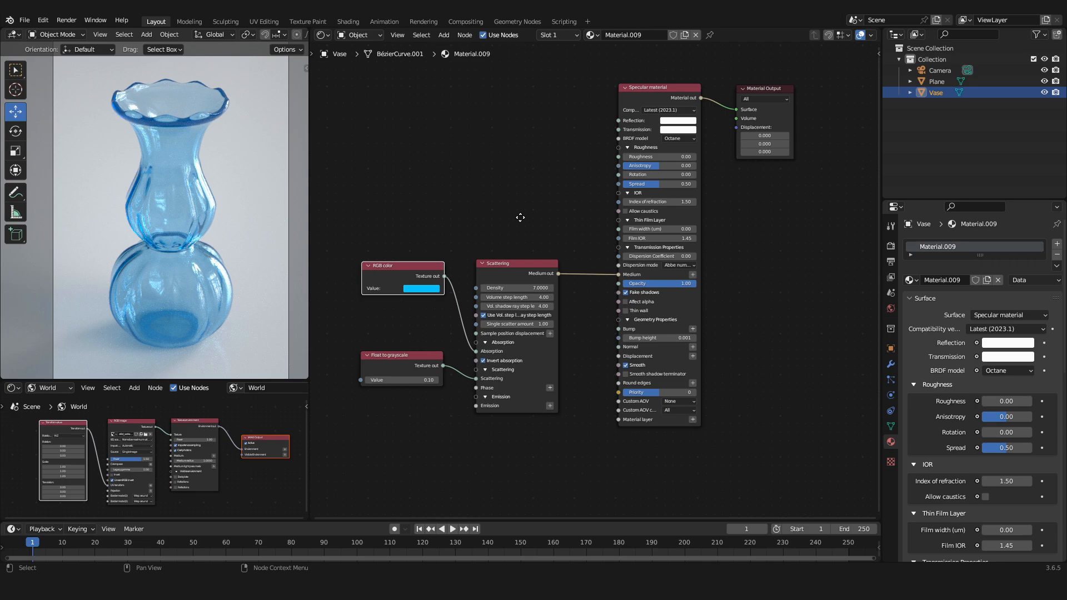